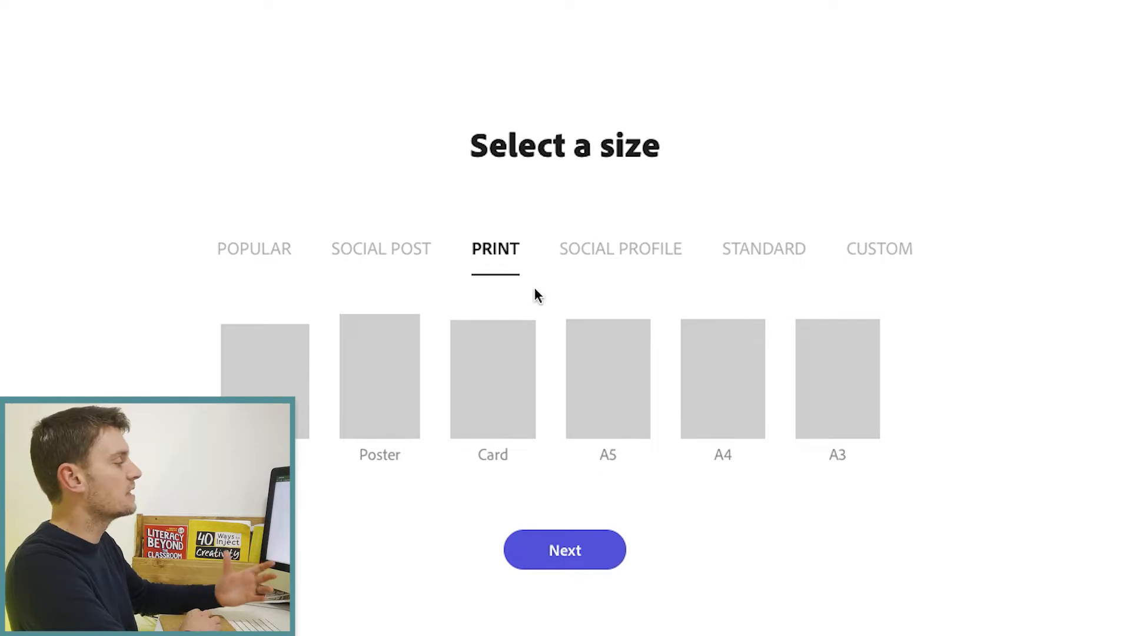
Create a blank A4 design titled 'Water Facts' and open the stock Photos library.
{"action": "left_click", "coordinate": [727, 412]}
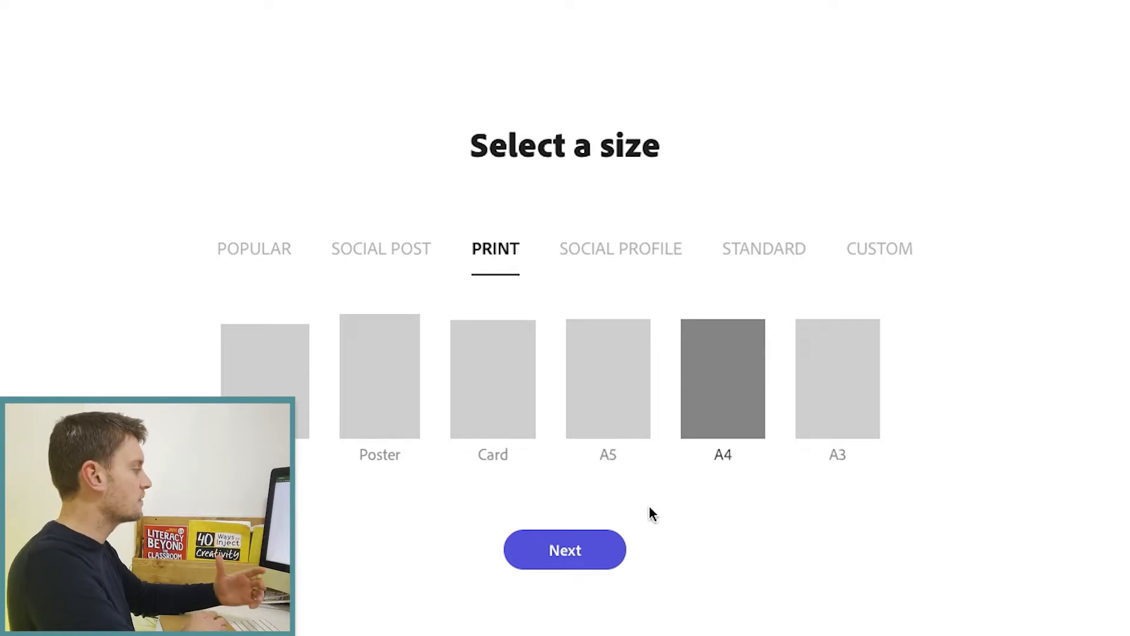
{"action": "left_click", "coordinate": [574, 552]}
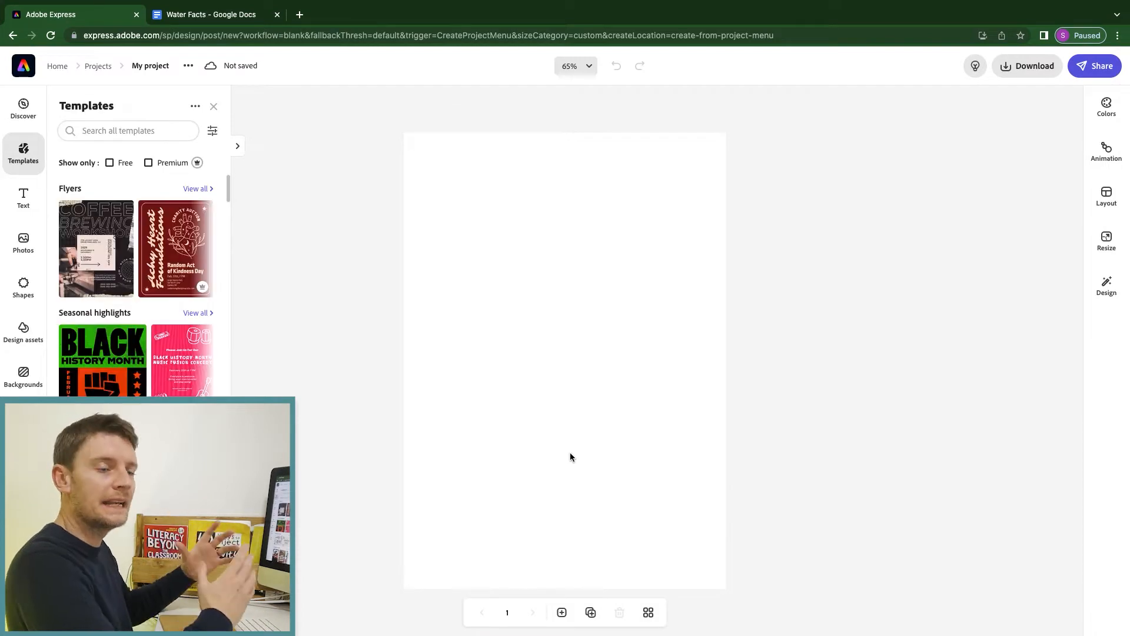
{"action": "left_click", "coordinate": [154, 67]}
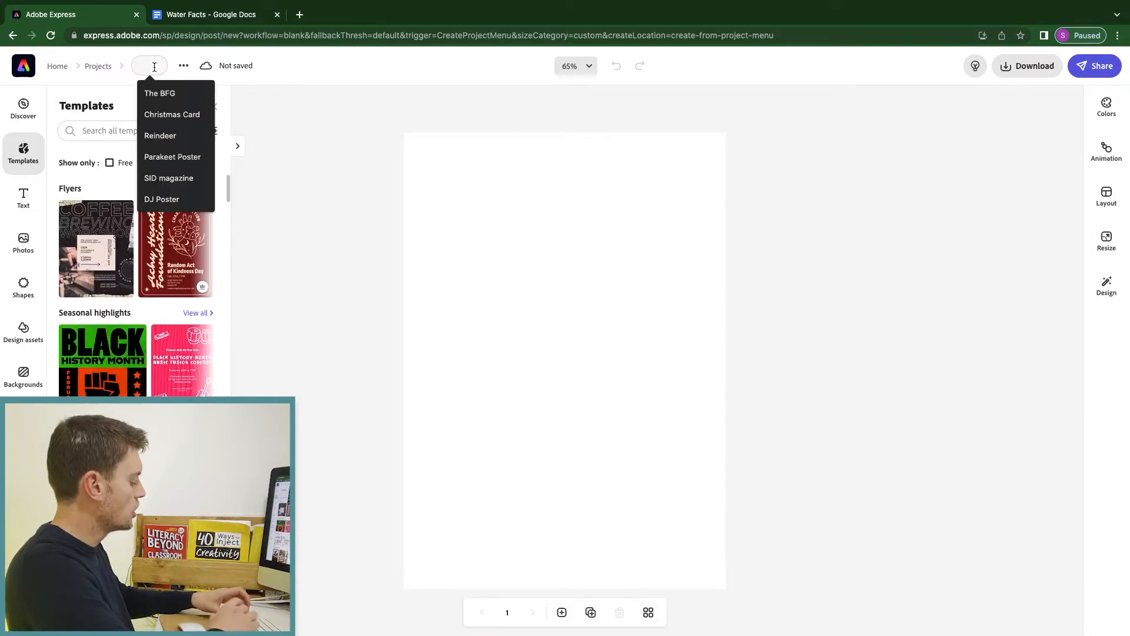
{"action": "type", "text": "Water Facts"}
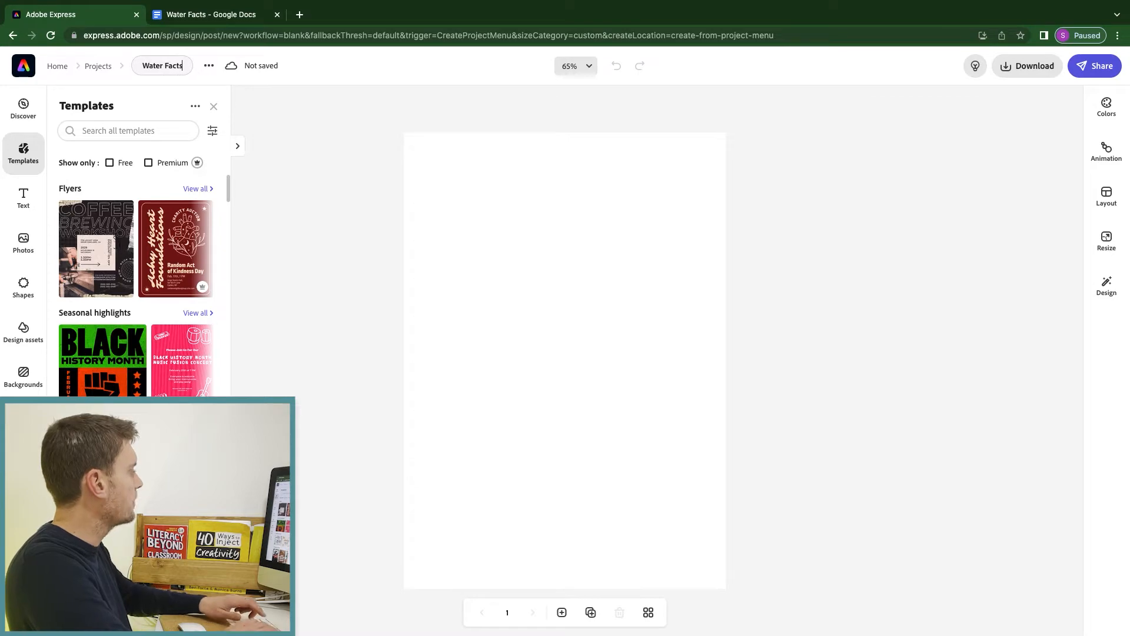
{"action": "key", "text": "Return"}
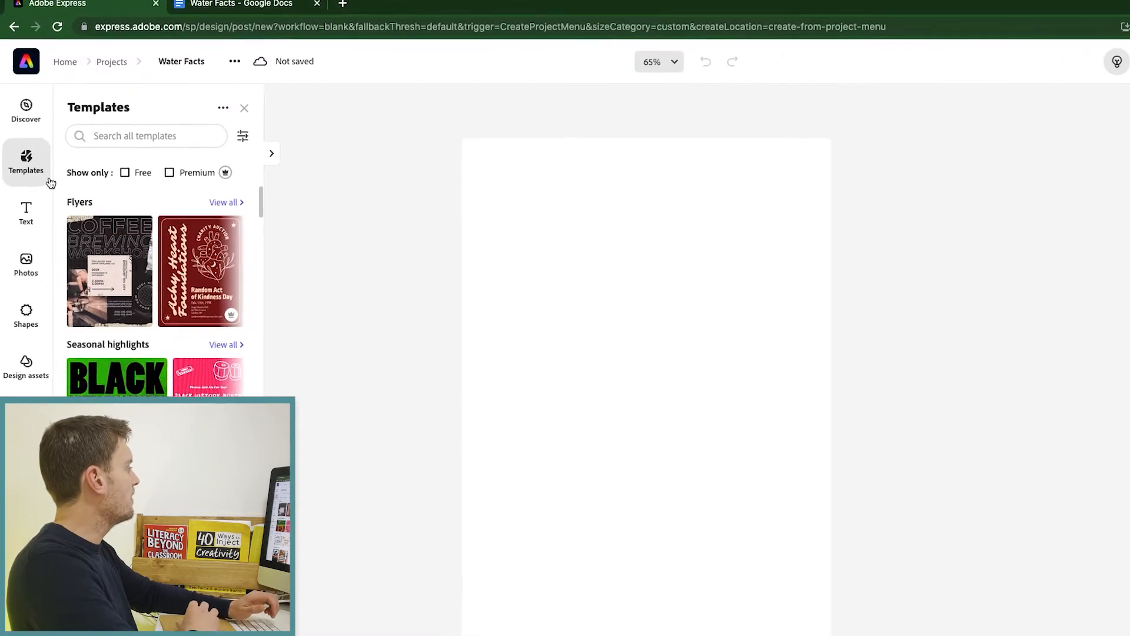
{"action": "left_click", "coordinate": [34, 334]}
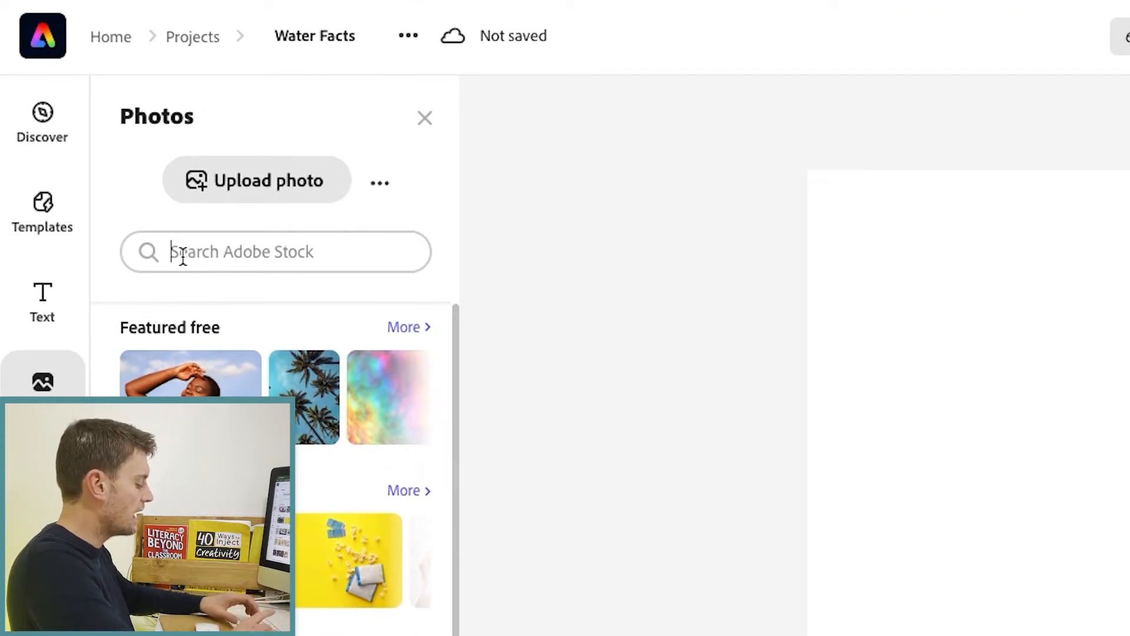
Search Adobe Stock for icebergs and place an iceberg photo on the page.
{"action": "type", "text": "icebergs"}
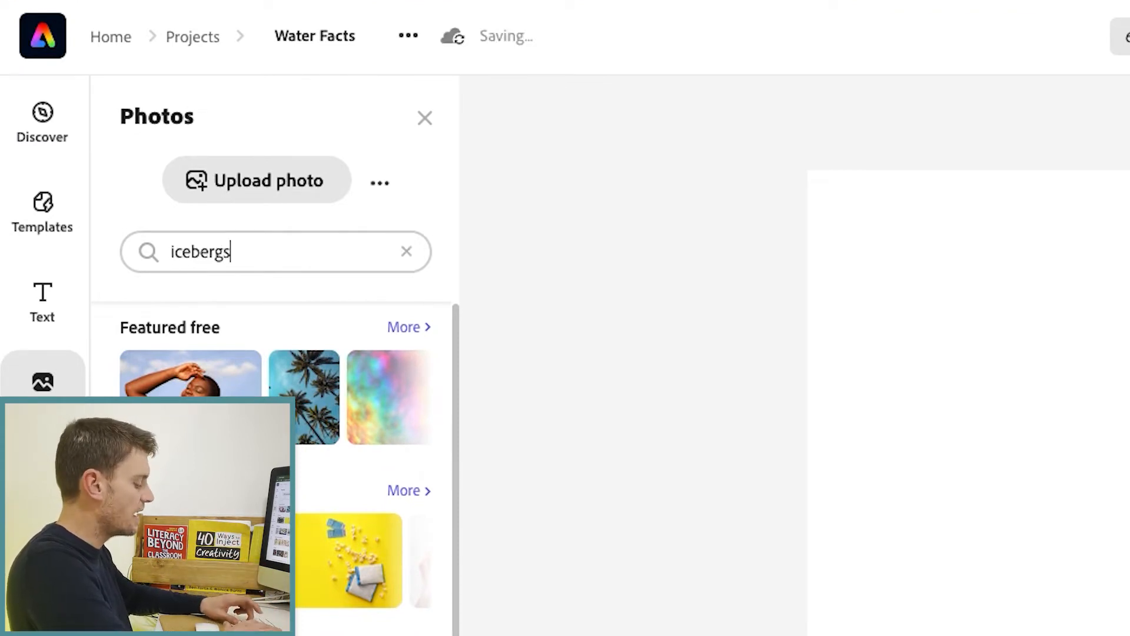
{"action": "key", "text": "Return"}
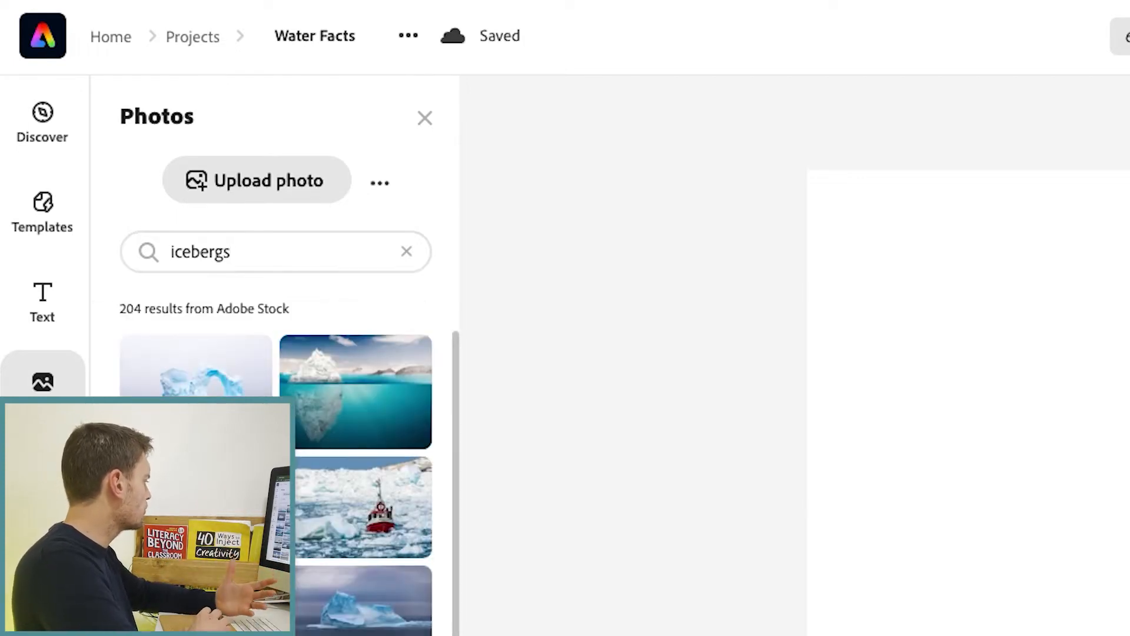
{"action": "scroll", "coordinate": [356, 471], "scroll_direction": "down", "scroll_amount": 10}
{"action": "scroll", "coordinate": [355, 471], "scroll_direction": "down", "scroll_amount": 7}
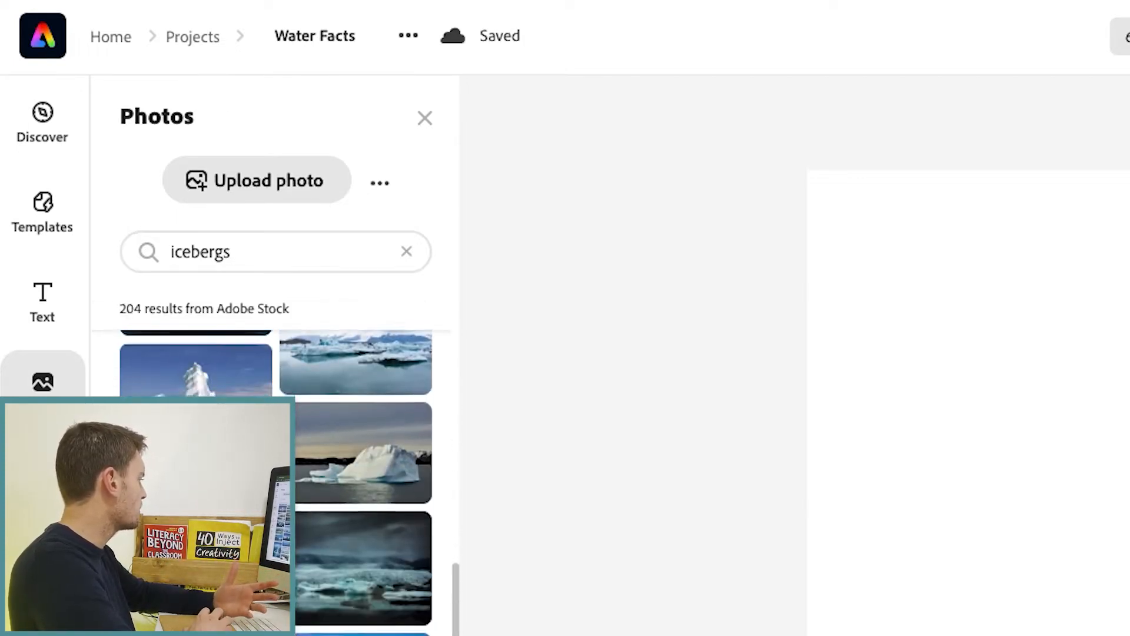
{"action": "scroll", "coordinate": [355, 471], "scroll_direction": "up", "scroll_amount": 6}
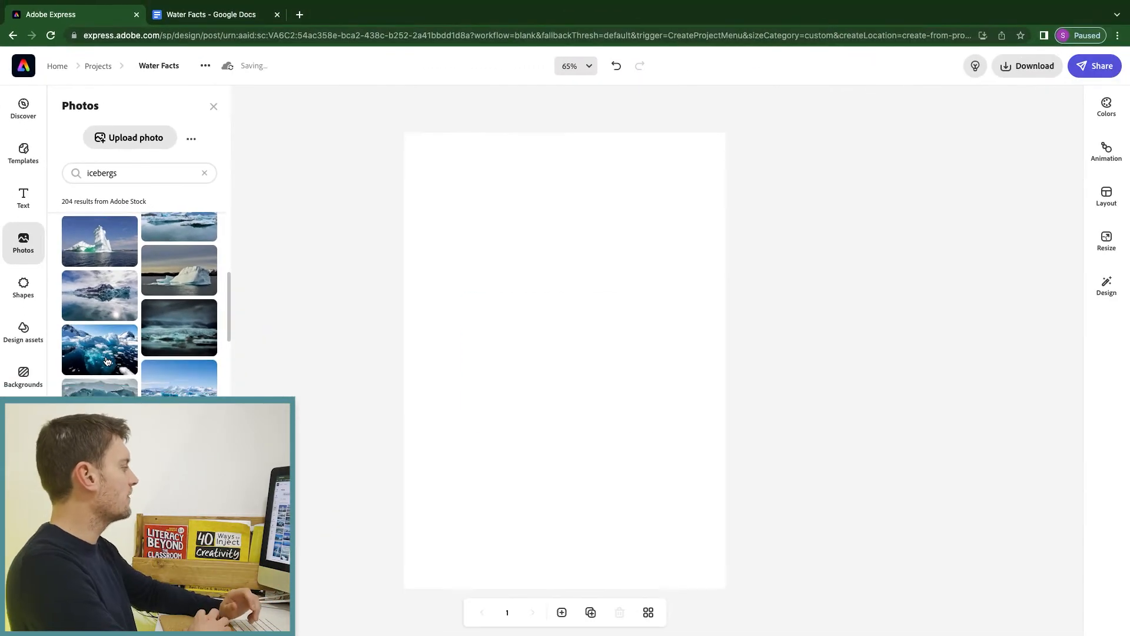
{"action": "left_click", "coordinate": [108, 361]}
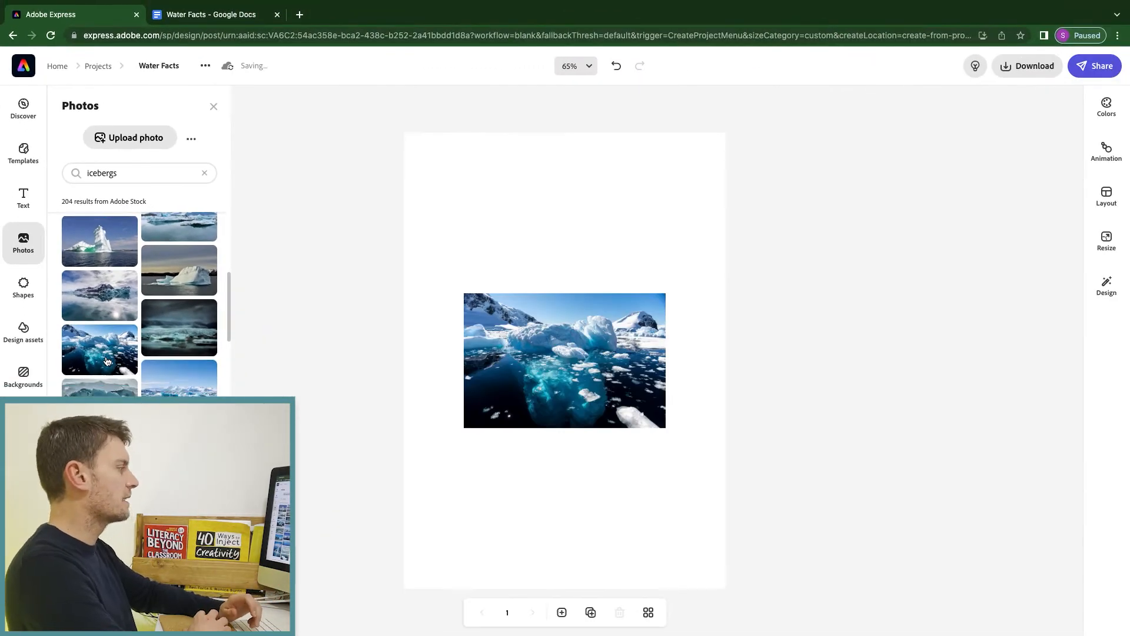
Set the iceberg photo as the page background and drag it to show ice and open water.
{"action": "left_click", "coordinate": [529, 347]}
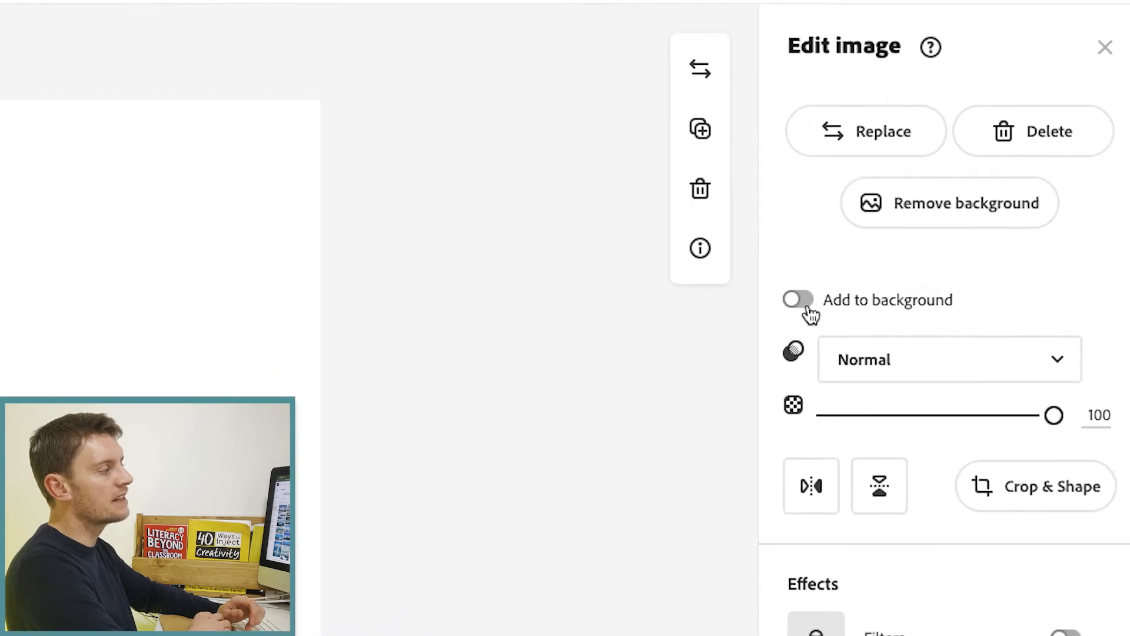
{"action": "left_click", "coordinate": [809, 307]}
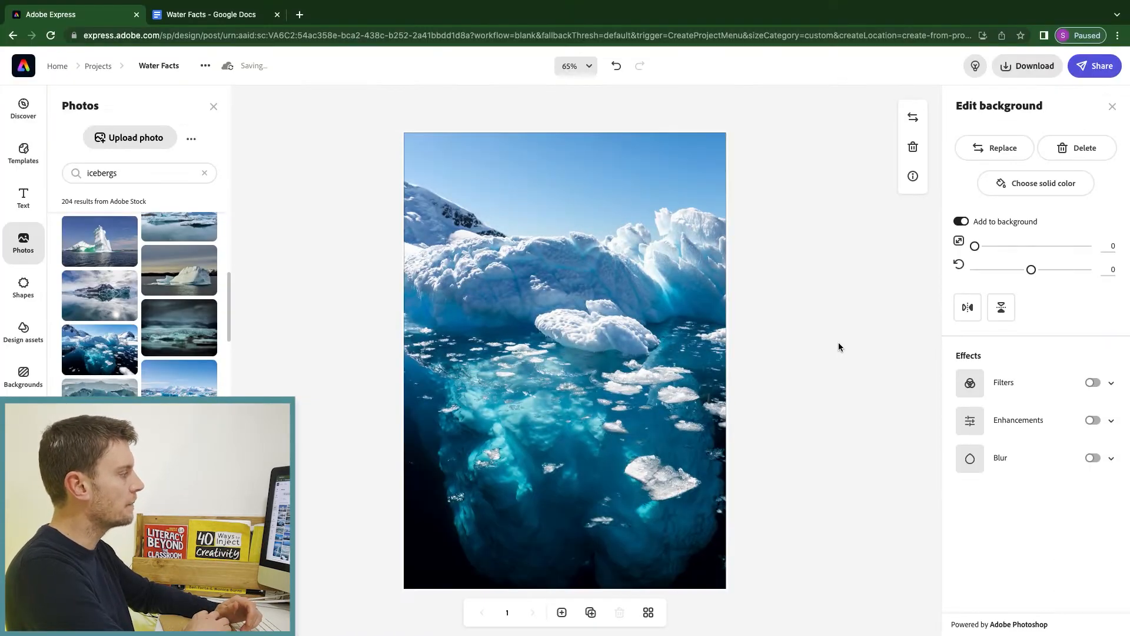
{"action": "left_click_drag", "start_coordinate": [652, 346], "coordinate": [764, 346]}
{"action": "left_click_drag", "start_coordinate": [514, 333], "coordinate": [618, 334]}
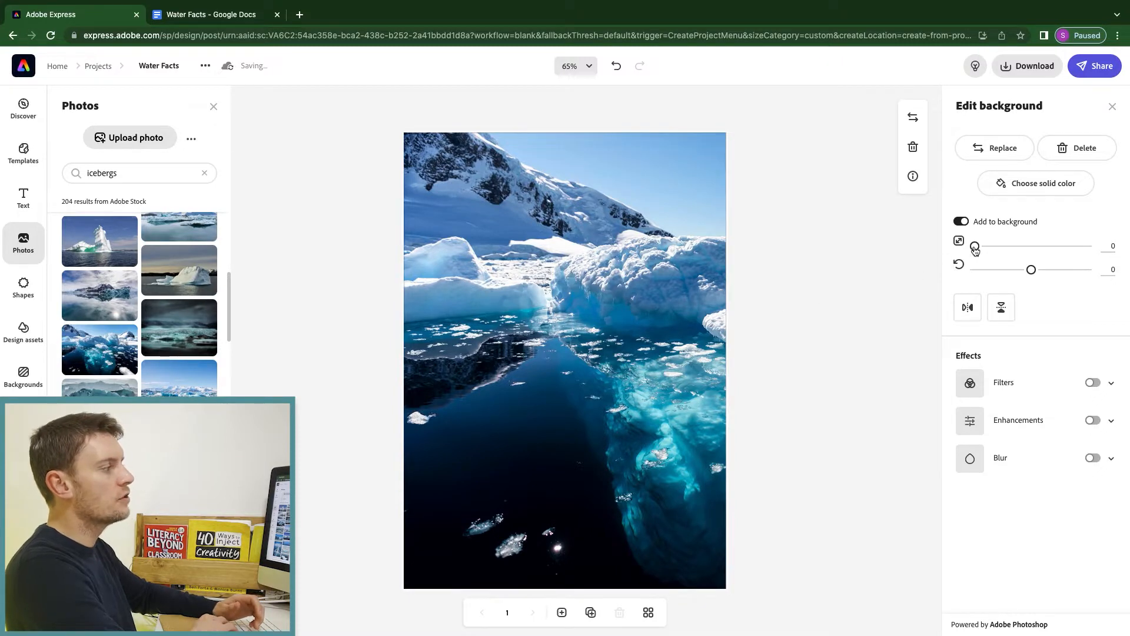
{"action": "mouse_move", "coordinate": [975, 249]}
{"action": "left_mouse_down"}
{"action": "mouse_move", "coordinate": [984, 246]}
{"action": "mouse_move", "coordinate": [972, 248]}
{"action": "left_mouse_up"}
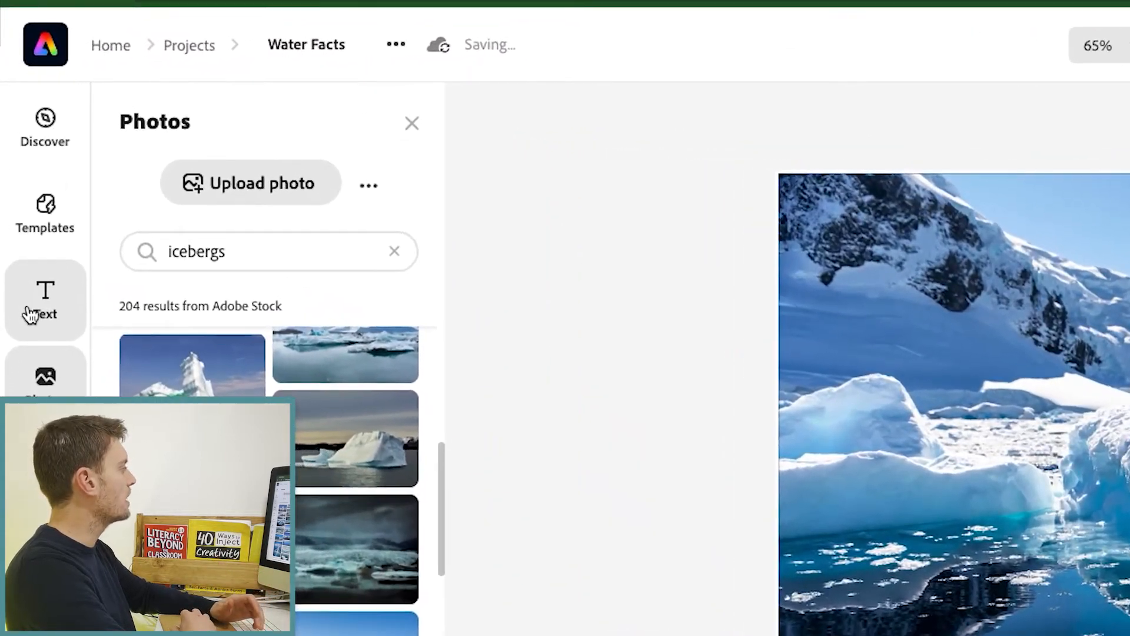
Add a 'Water Facts' text box and widen it so the title sits on one line.
{"action": "left_click", "coordinate": [30, 315]}
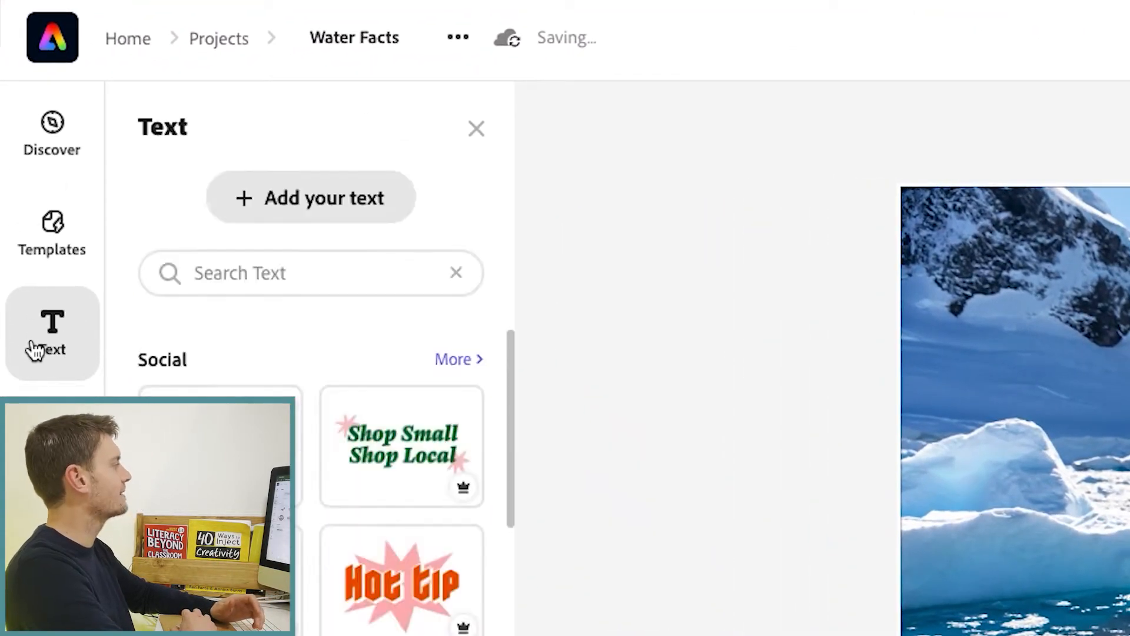
{"action": "left_click", "coordinate": [293, 202]}
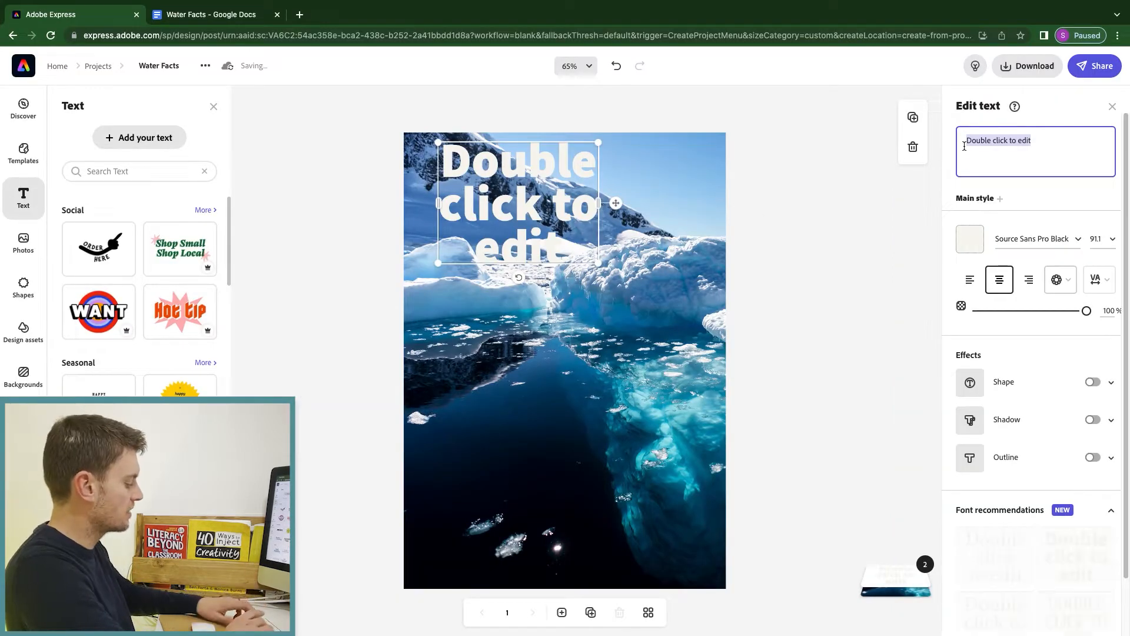
{"action": "type", "text": "Water Facts"}
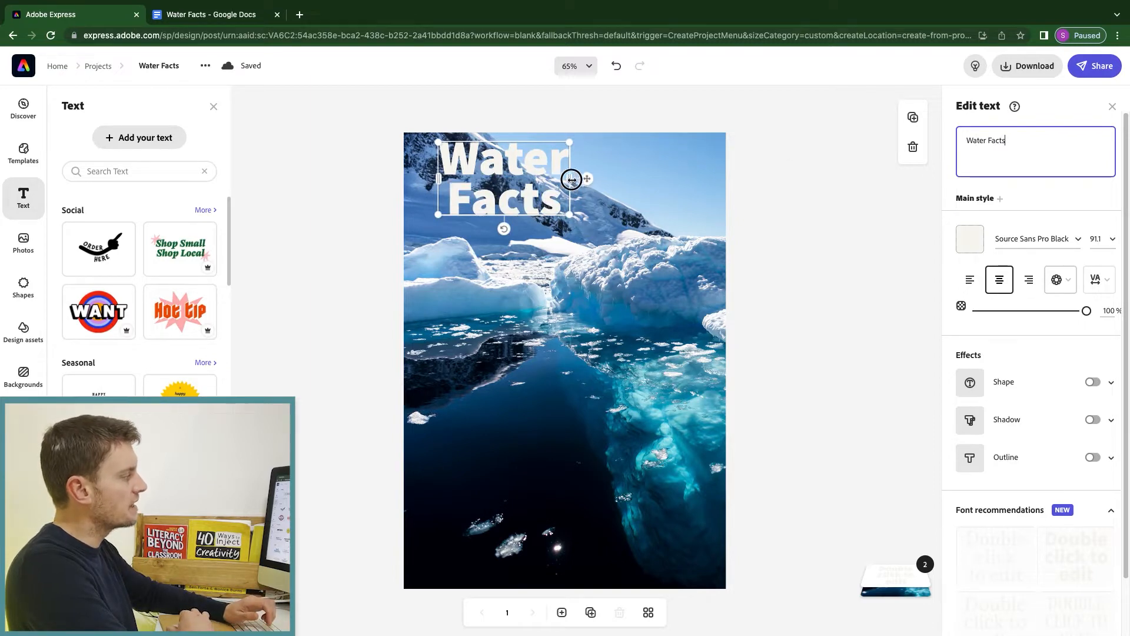
{"action": "left_click_drag", "start_coordinate": [571, 179], "coordinate": [710, 166]}
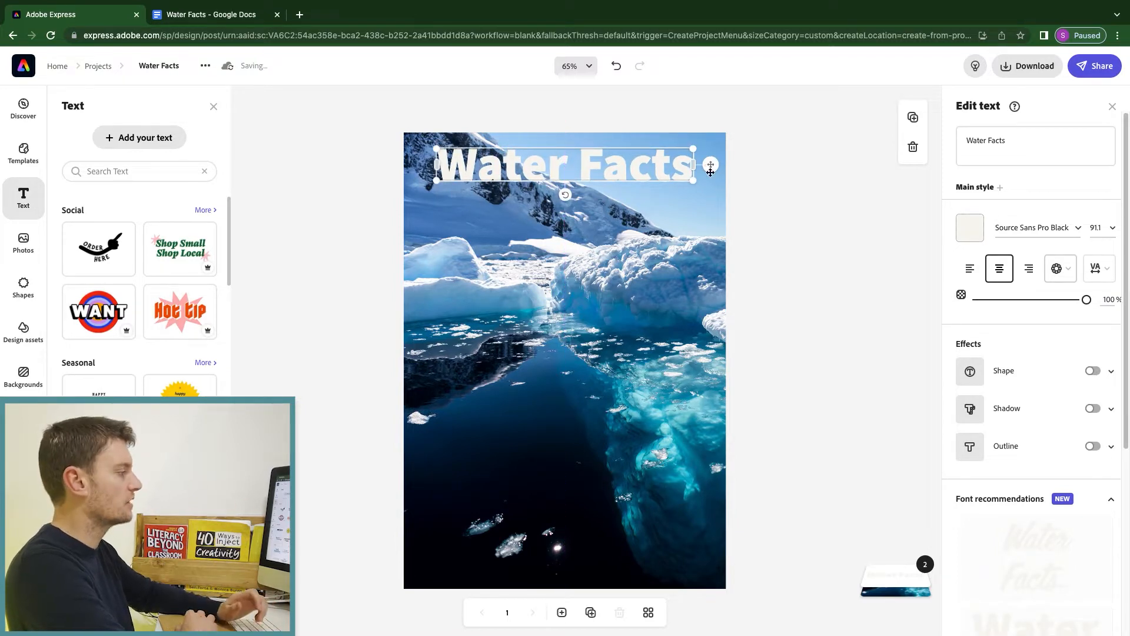
Change the Water Facts title font to Barber Outline at size 52.8, then reselect the title.
{"action": "scroll", "coordinate": [1036, 463], "scroll_direction": "down", "scroll_amount": 5}
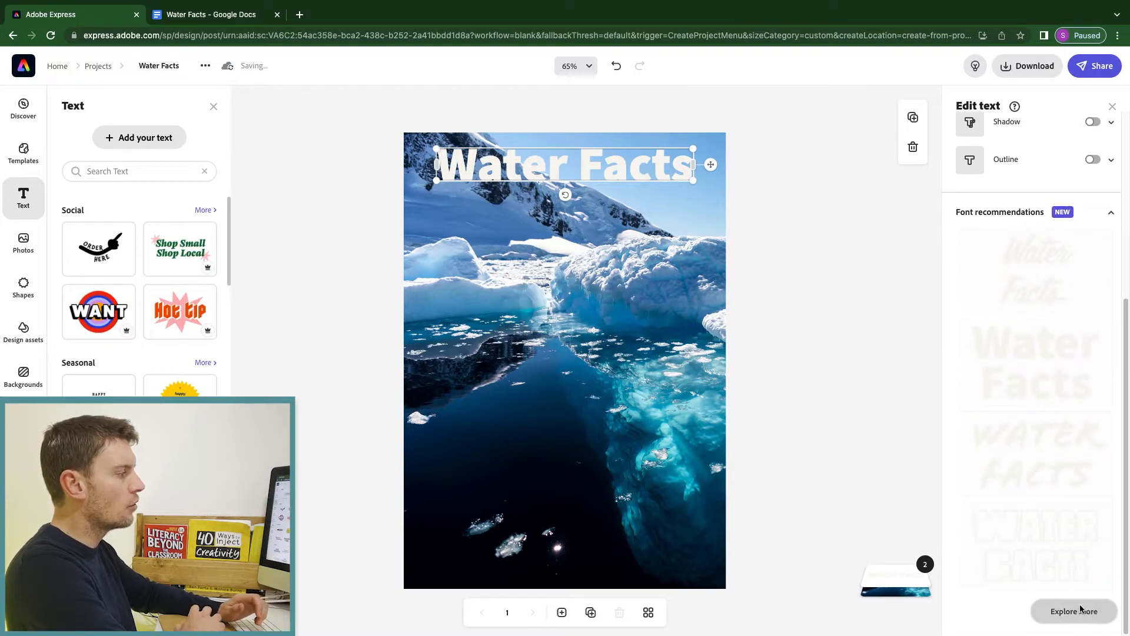
{"action": "left_click", "coordinate": [1084, 608]}
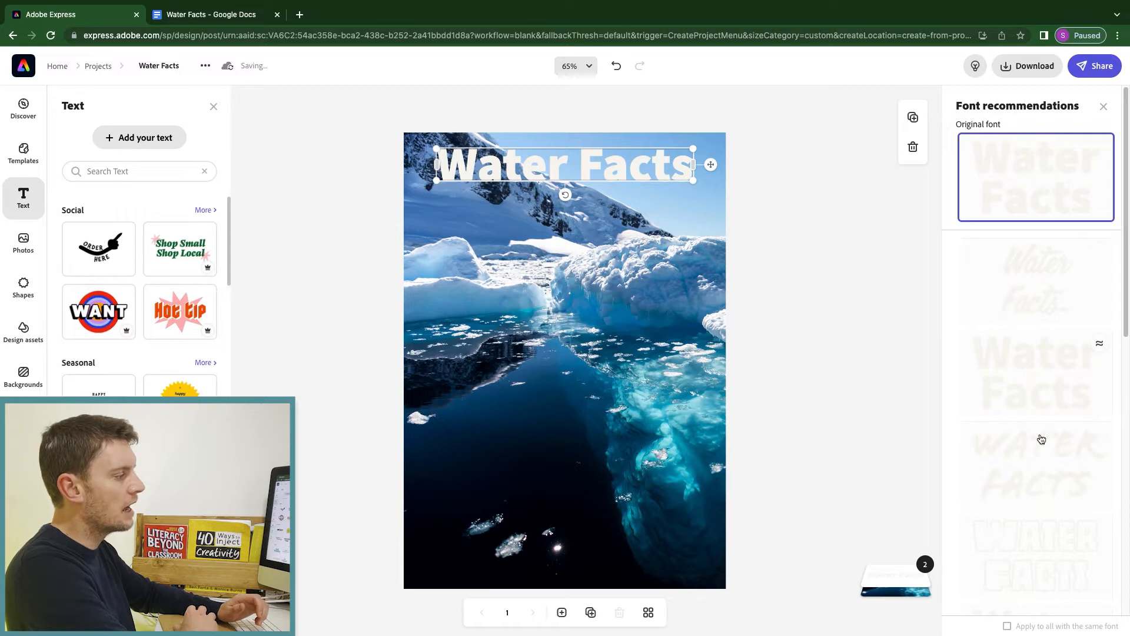
{"action": "scroll", "coordinate": [1042, 438], "scroll_direction": "down", "scroll_amount": 5}
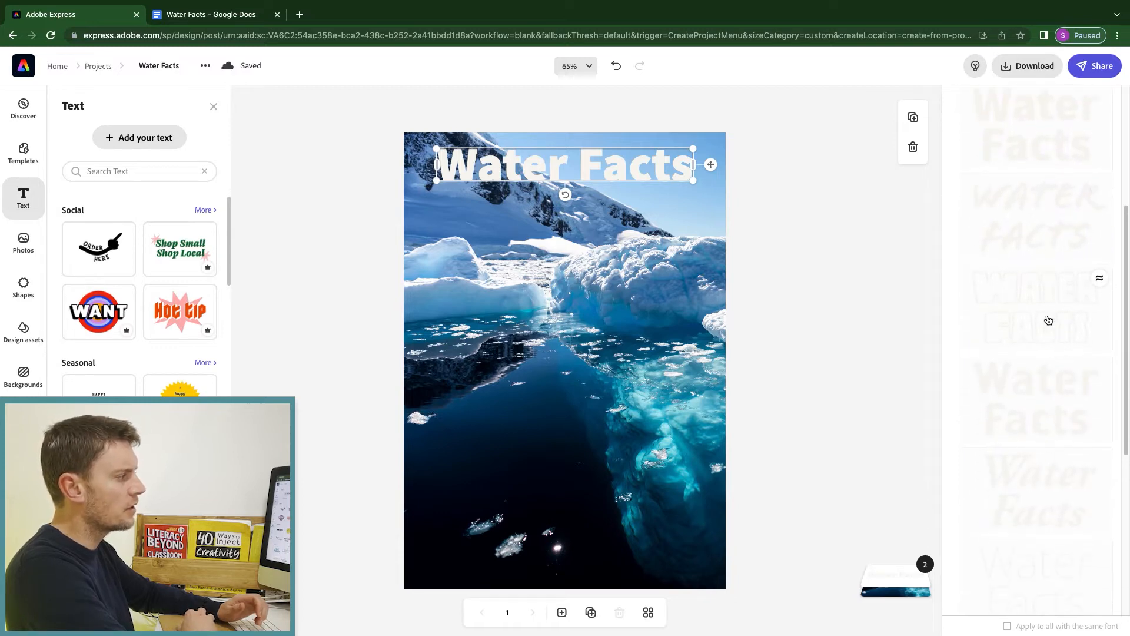
{"action": "left_click", "coordinate": [1048, 319]}
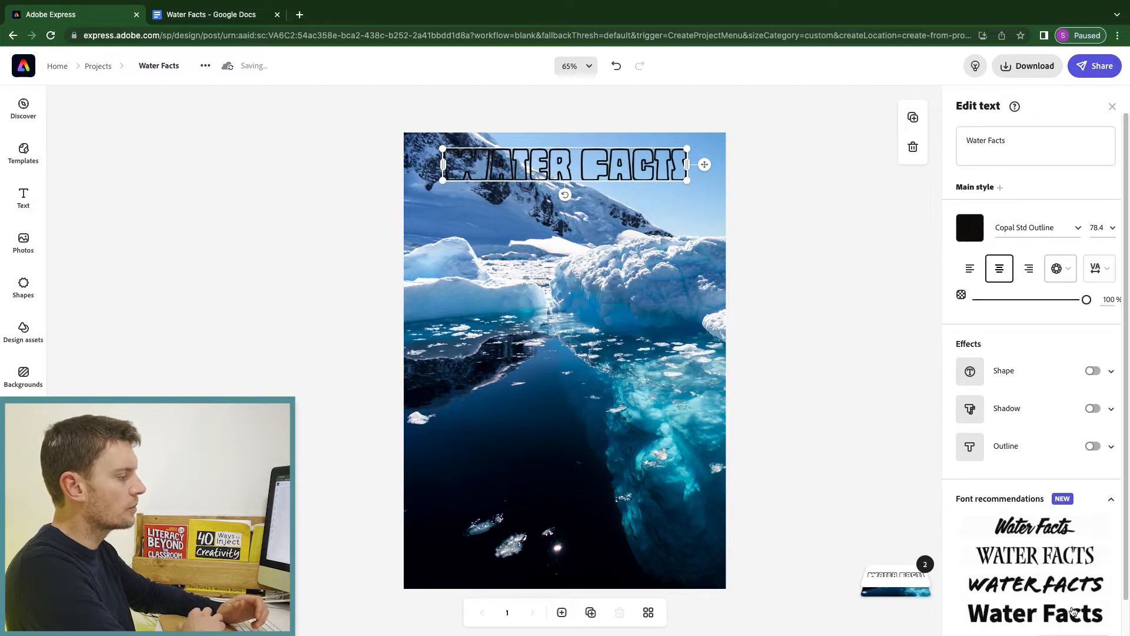
{"action": "scroll", "coordinate": [1077, 612], "scroll_direction": "down", "scroll_amount": 1}
{"action": "left_click", "coordinate": [1081, 615]}
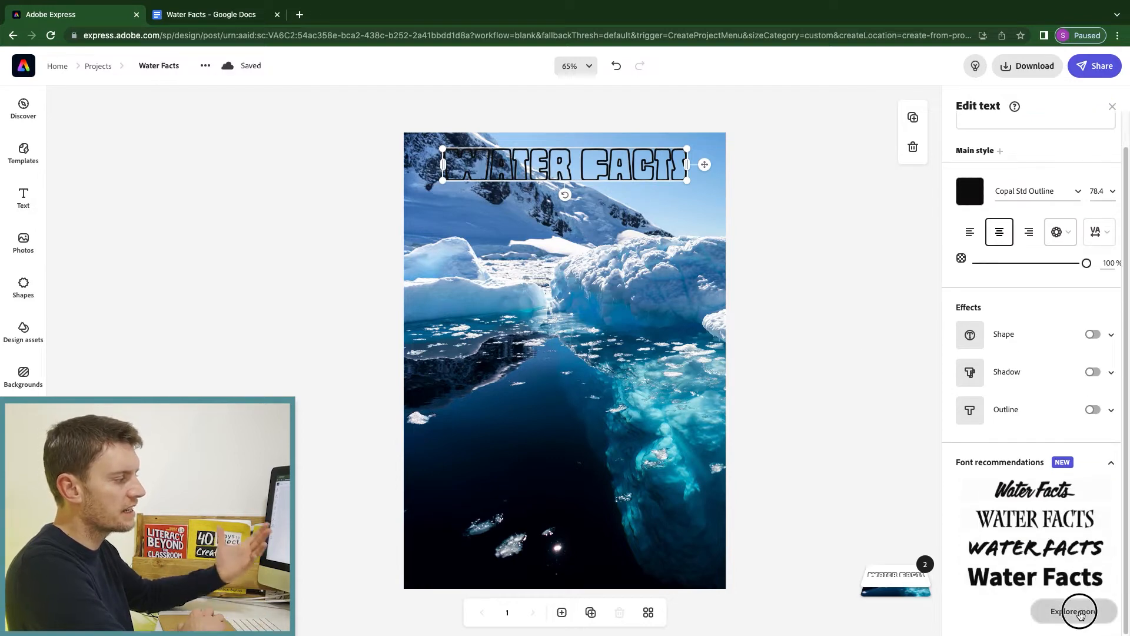
{"action": "left_click", "coordinate": [1064, 480]}
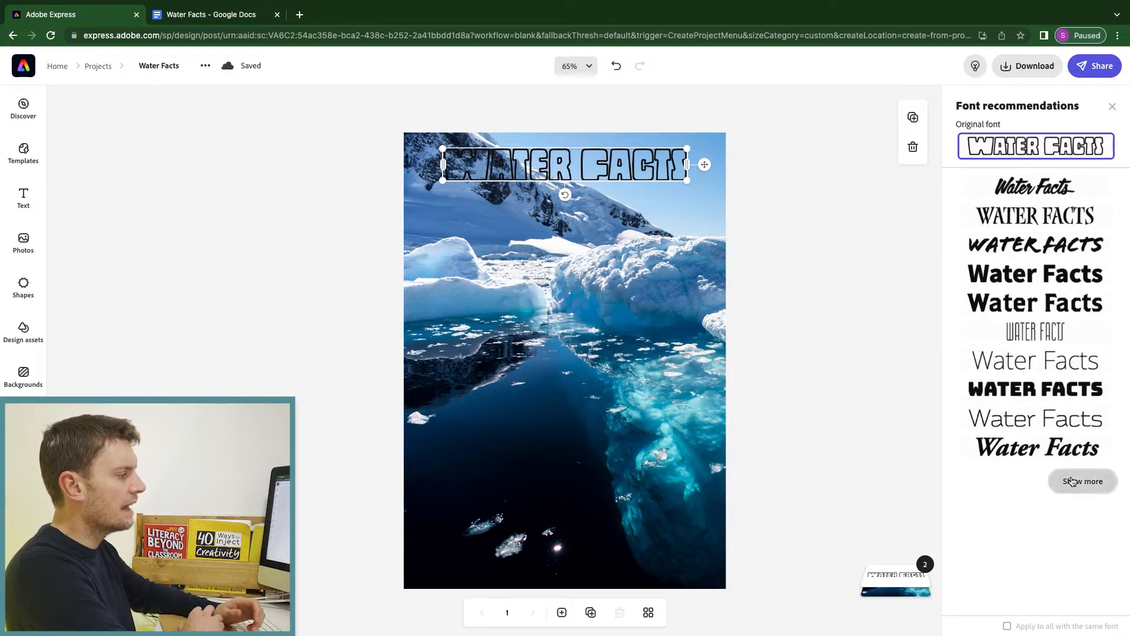
{"action": "scroll", "coordinate": [1071, 481], "scroll_direction": "down", "scroll_amount": 3}
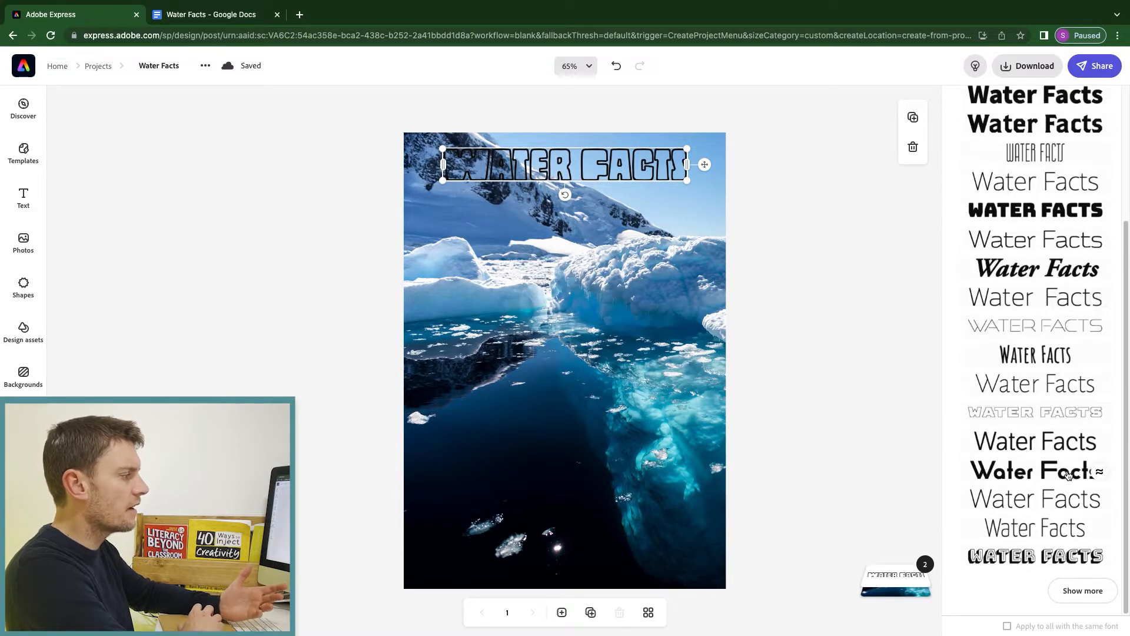
{"action": "left_click", "coordinate": [1026, 415]}
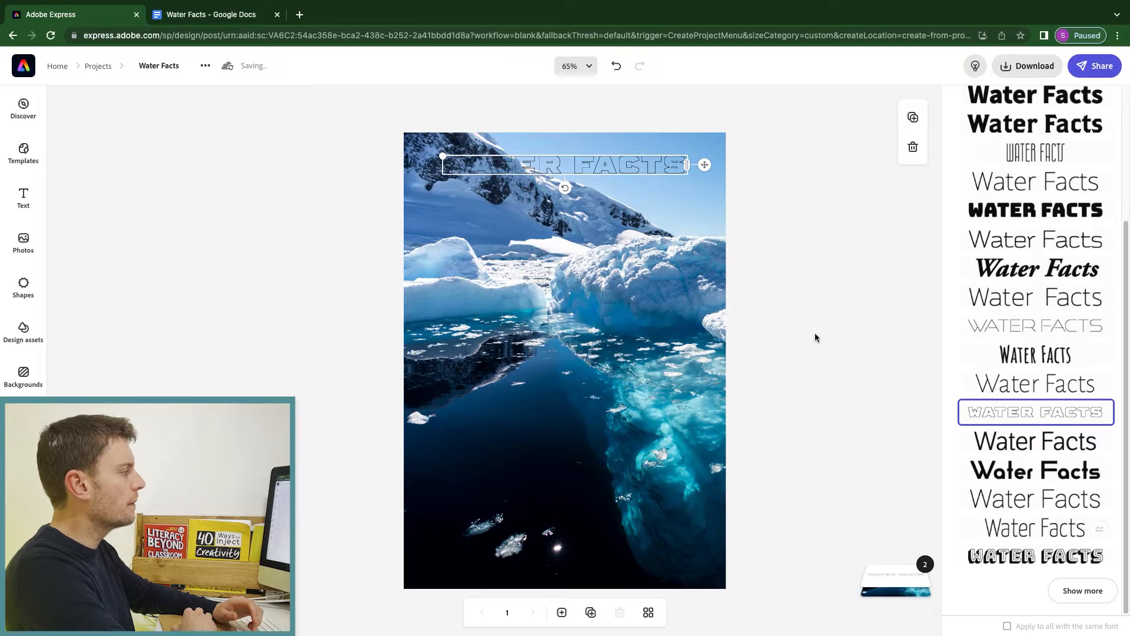
{"action": "left_click", "coordinate": [819, 261]}
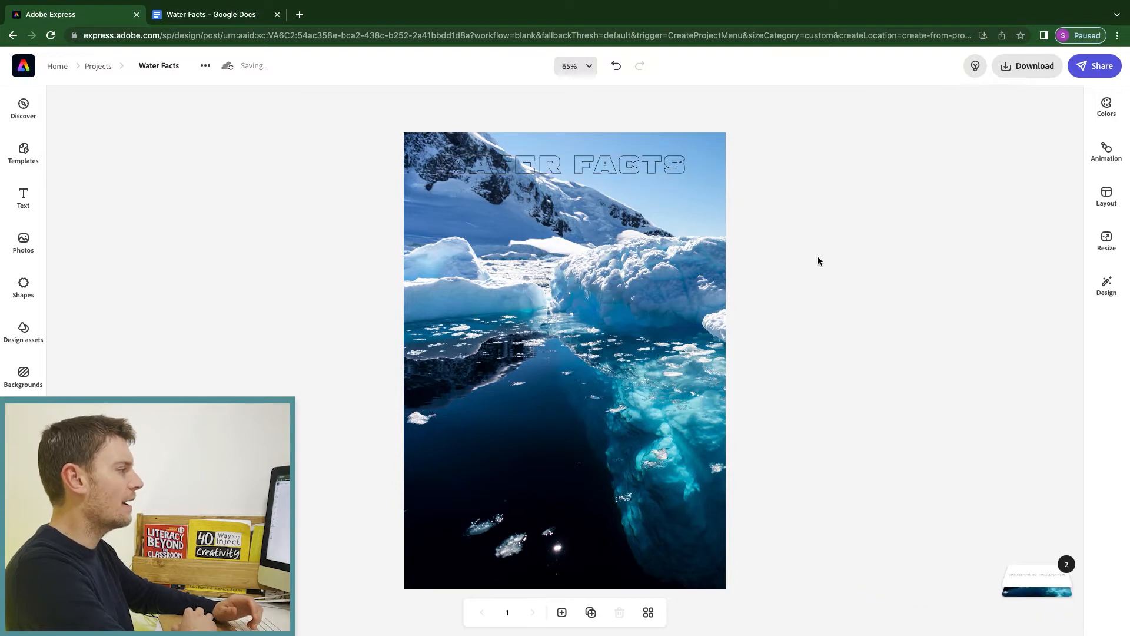
{"action": "left_click", "coordinate": [562, 170]}
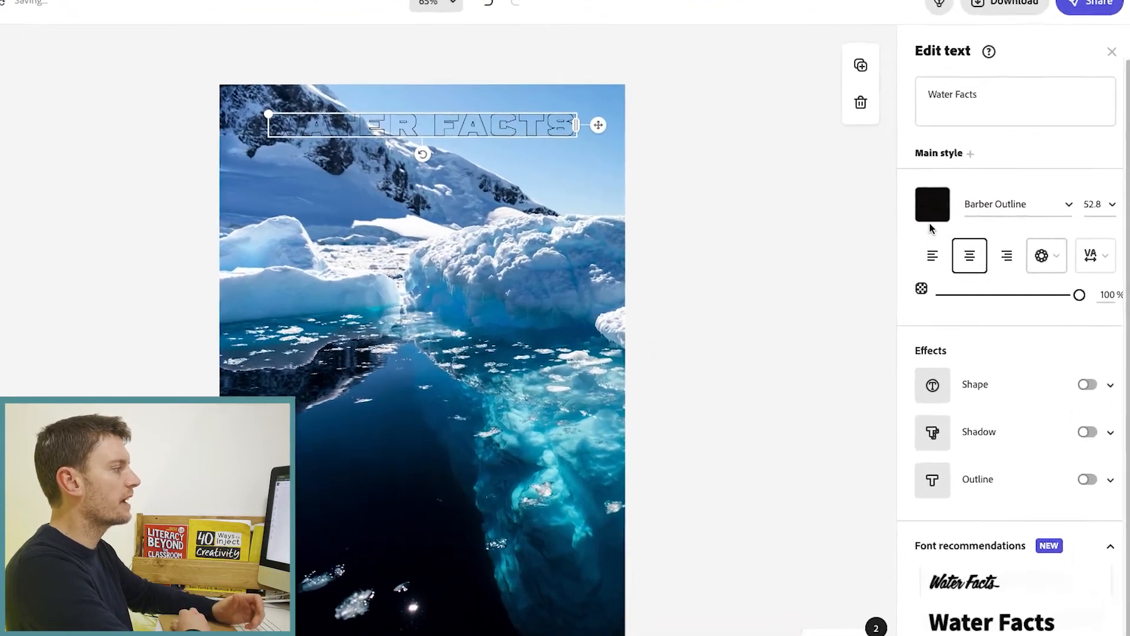
Make the Water Facts title text white.
{"action": "left_click", "coordinate": [931, 218]}
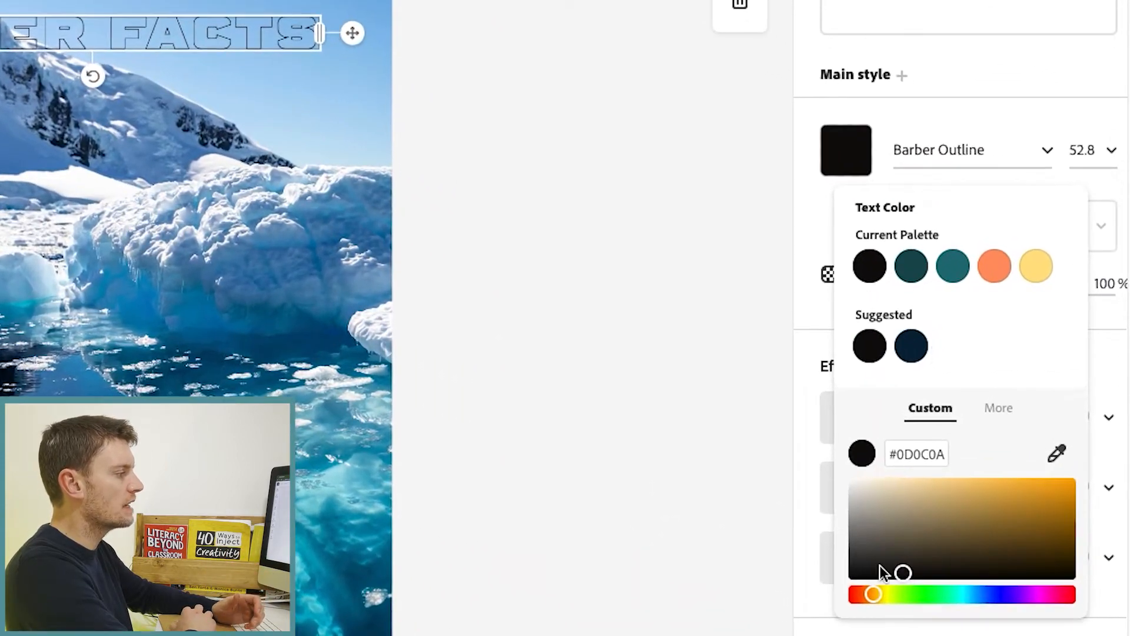
{"action": "left_click_drag", "start_coordinate": [904, 574], "coordinate": [845, 481]}
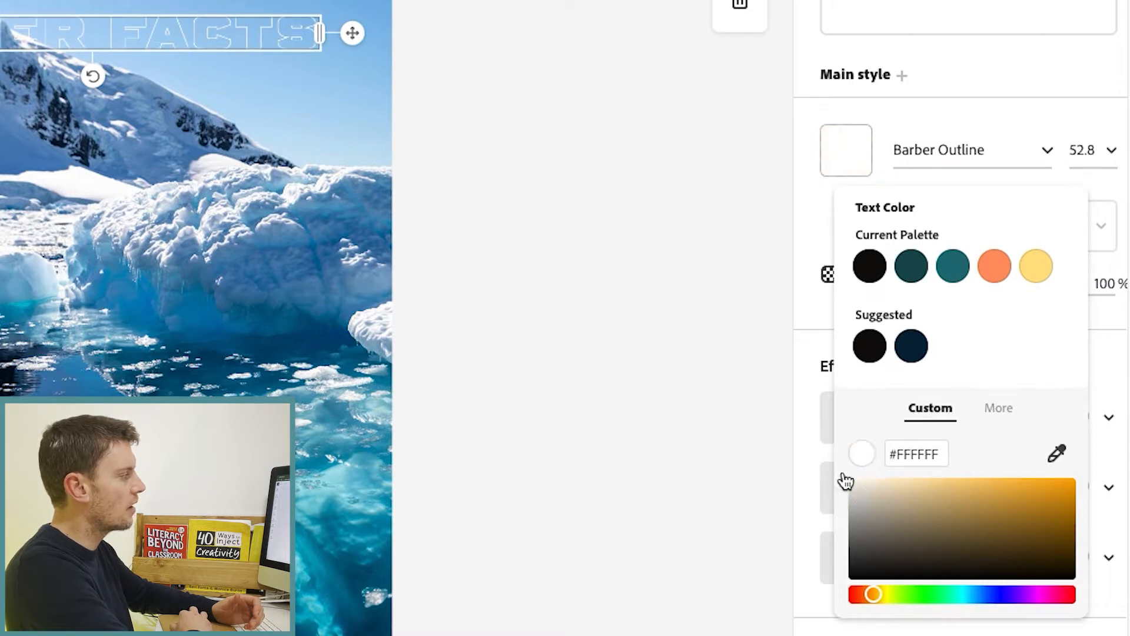
{"action": "left_click", "coordinate": [726, 386]}
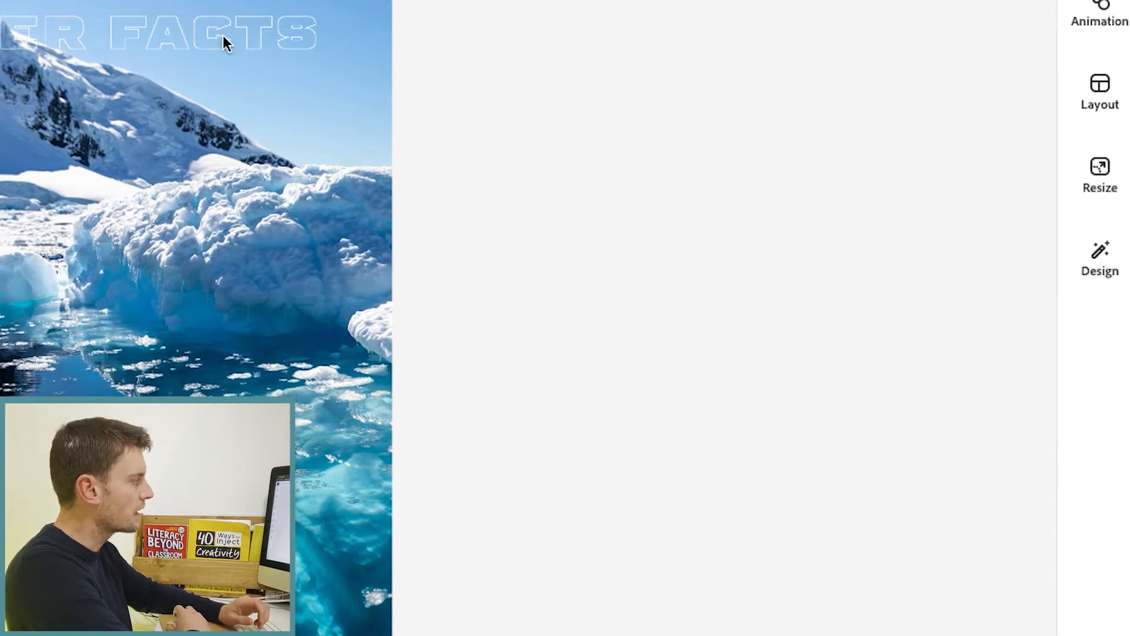
{"action": "left_click", "coordinate": [223, 36]}
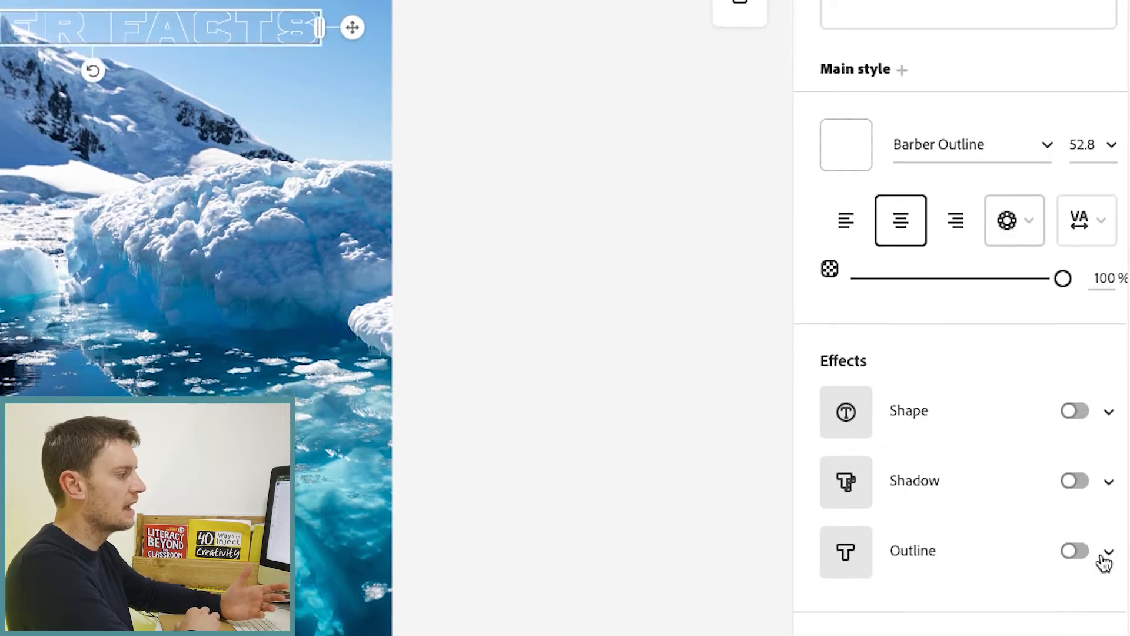
Add a white outline to the title and enlarge it to size 60.2.
{"action": "left_click", "coordinate": [1109, 554]}
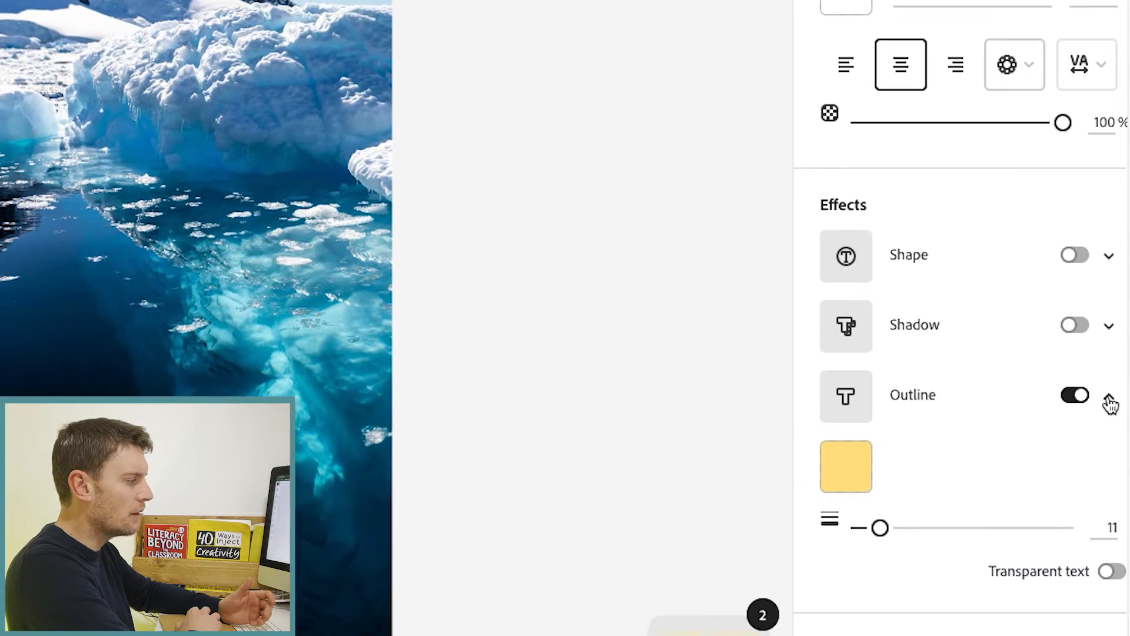
{"action": "left_click", "coordinate": [846, 468]}
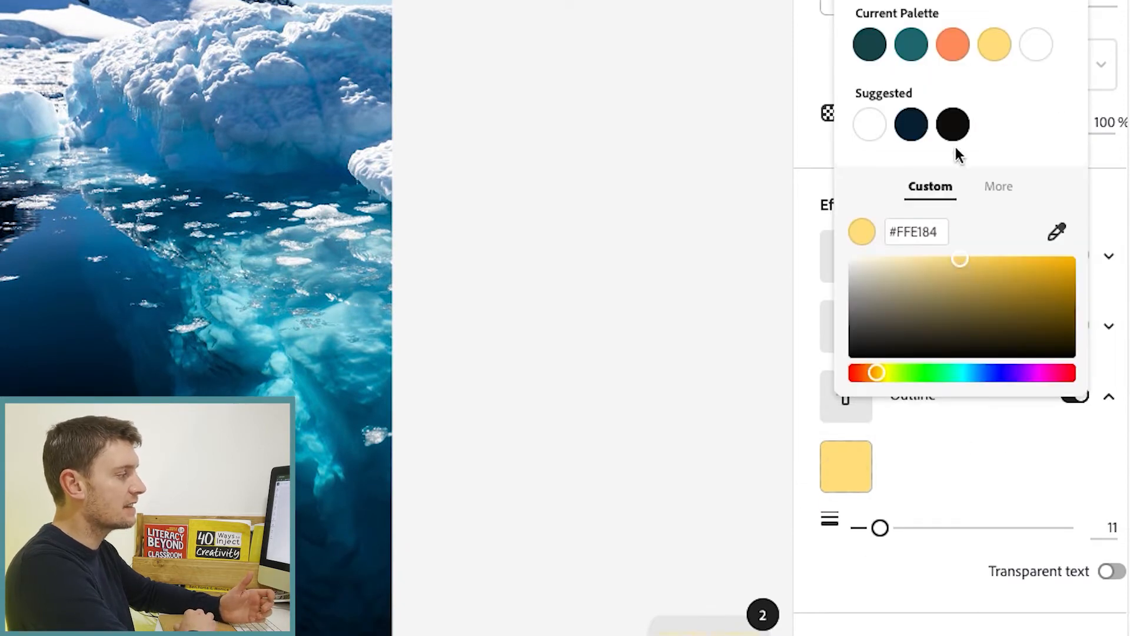
{"action": "left_click", "coordinate": [1028, 45]}
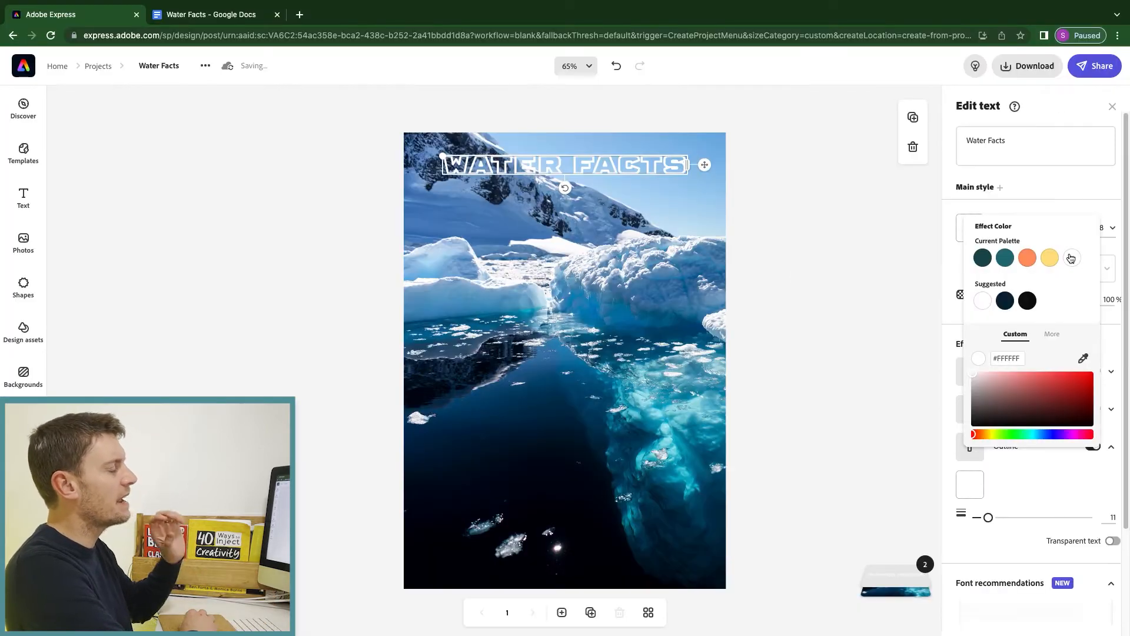
{"action": "left_click", "coordinate": [818, 349]}
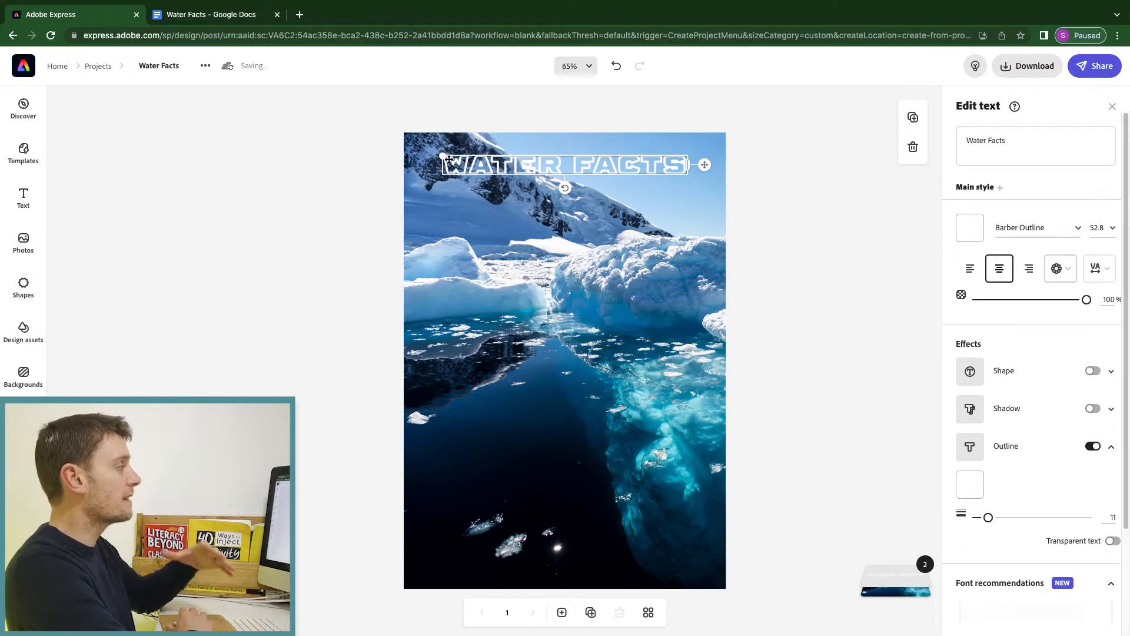
{"action": "left_click_drag", "start_coordinate": [443, 156], "coordinate": [426, 151]}
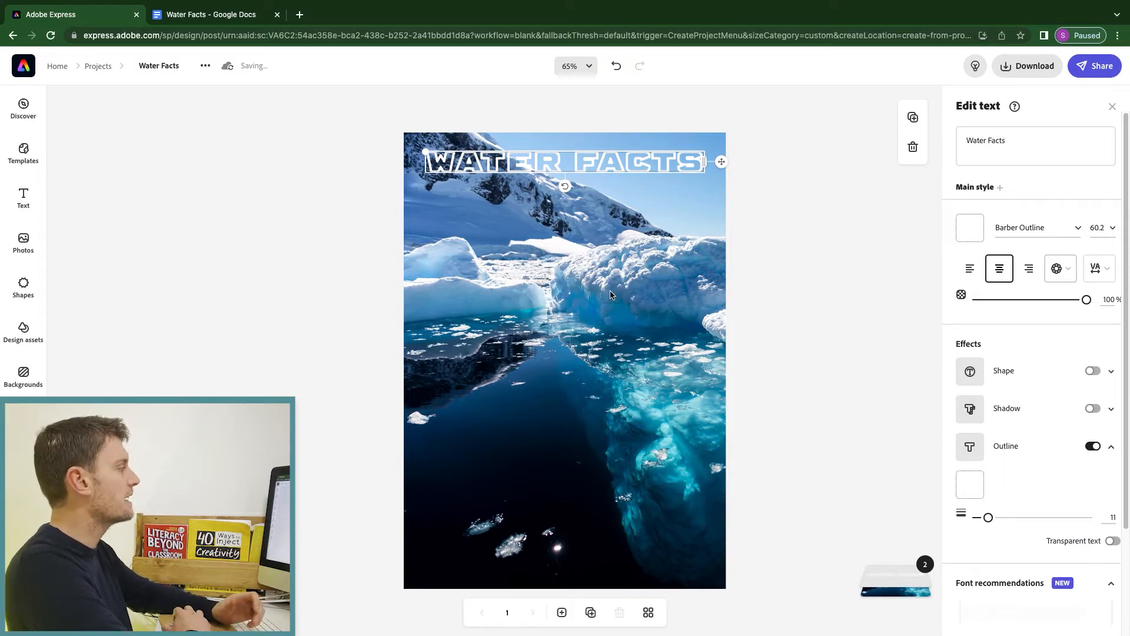
{"action": "left_click", "coordinate": [609, 312]}
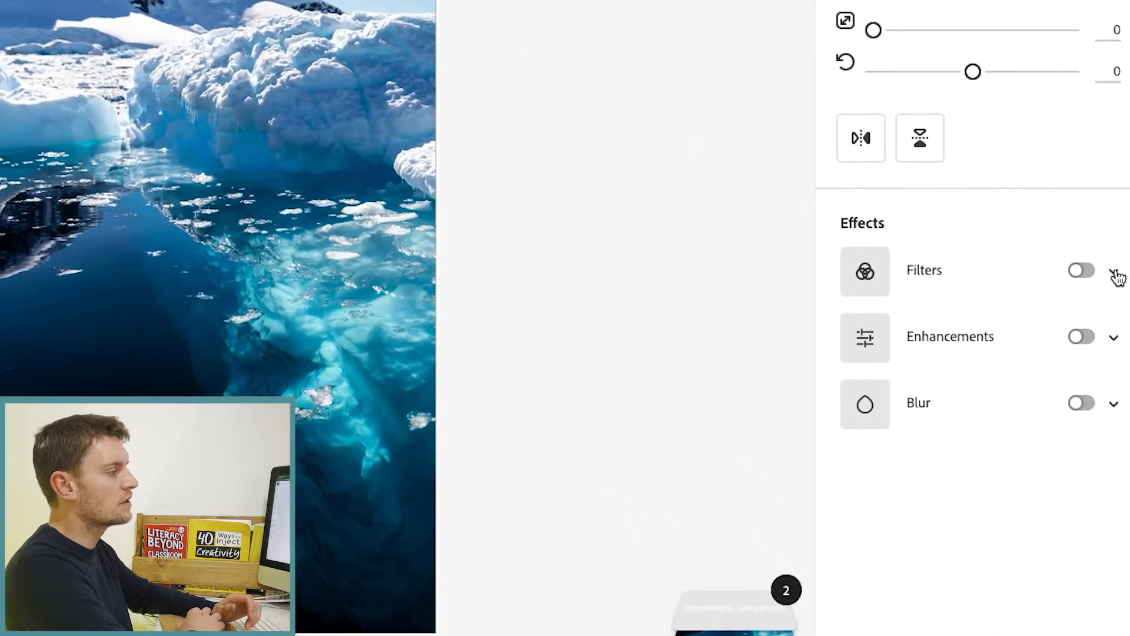
Turn on filters for the iceberg background, trying Multiply before settling on Darken.
{"action": "left_click", "coordinate": [1115, 273]}
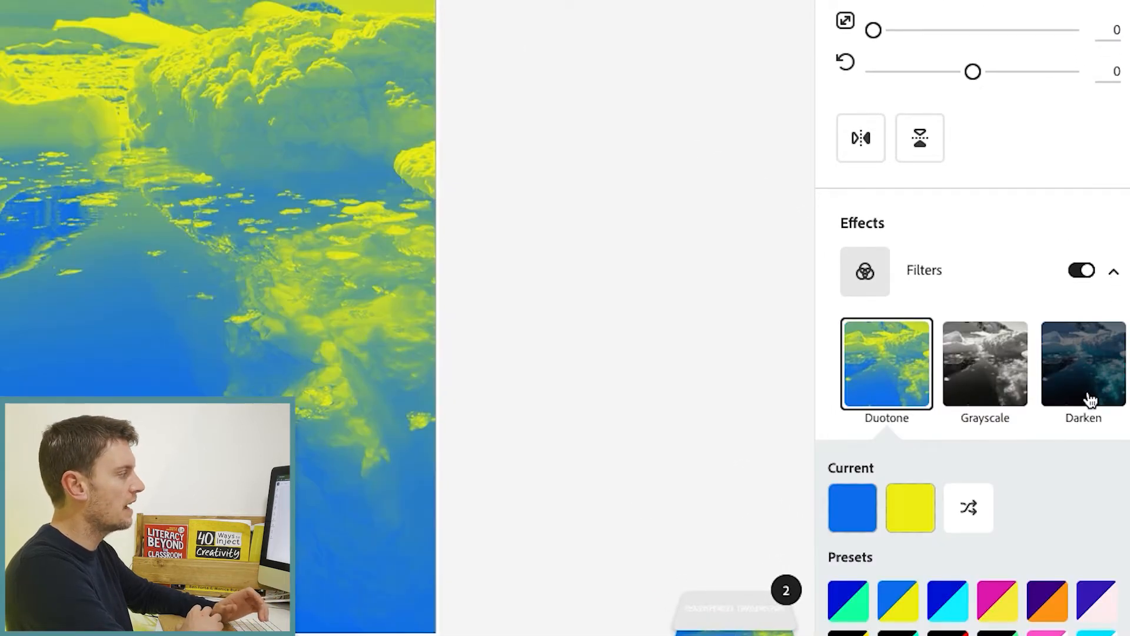
{"action": "scroll", "coordinate": [1090, 400], "scroll_direction": "down", "scroll_amount": 2}
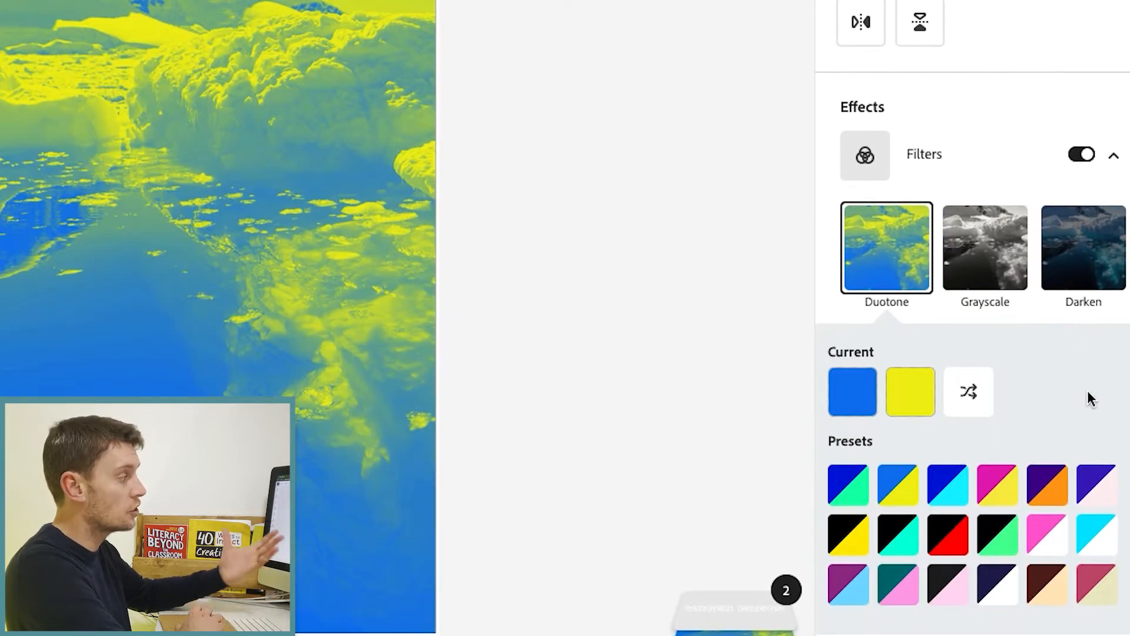
{"action": "scroll", "coordinate": [1086, 390], "scroll_direction": "down", "scroll_amount": 5}
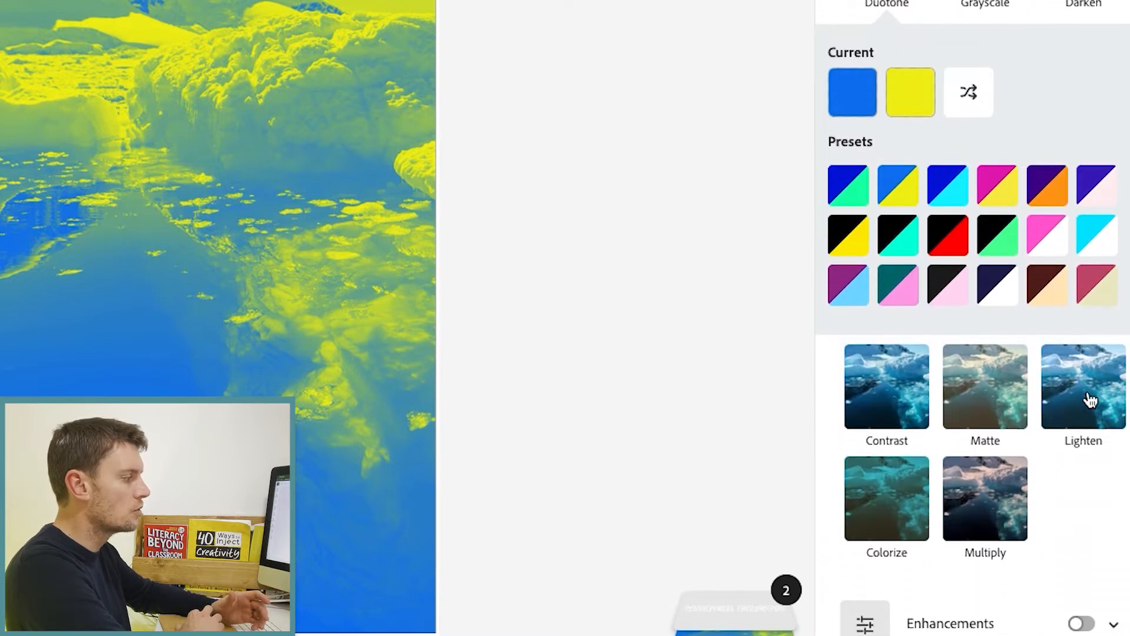
{"action": "scroll", "coordinate": [1090, 400], "scroll_direction": "down", "scroll_amount": 1}
{"action": "left_click", "coordinate": [986, 442]}
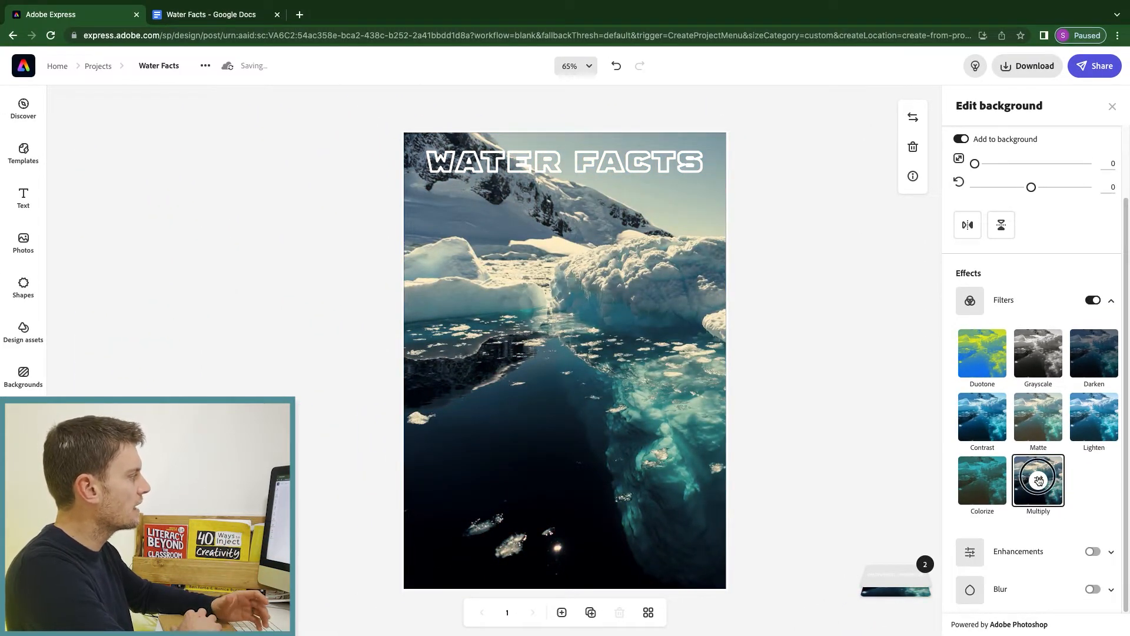
{"action": "left_click", "coordinate": [1092, 359]}
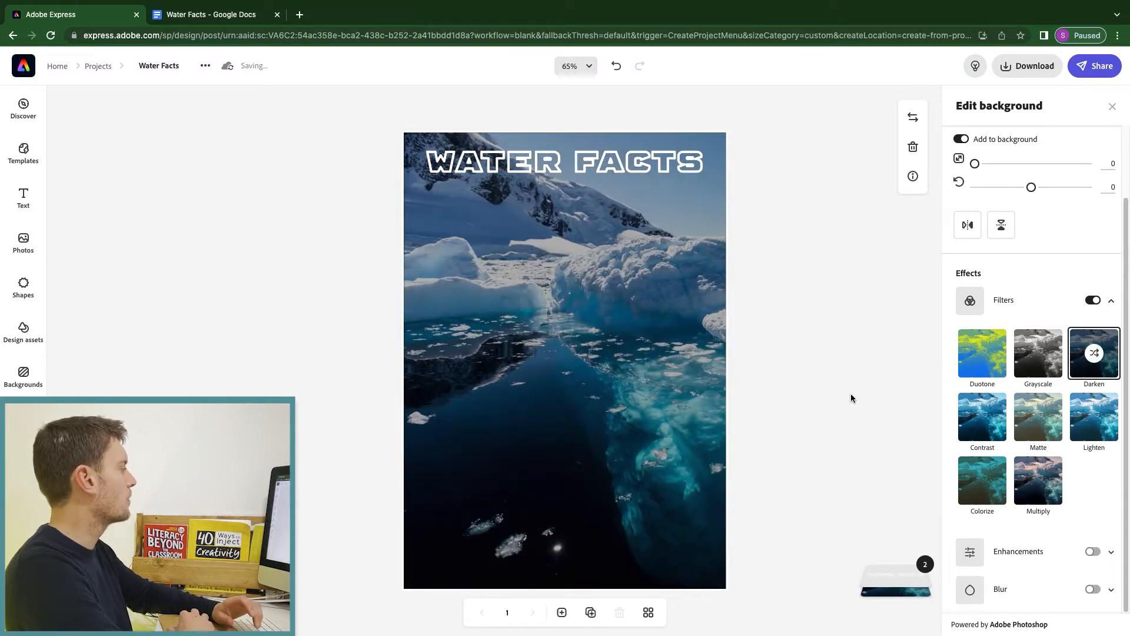
{"action": "left_click", "coordinate": [215, 18]}
Copy the heading 'Almost all Earth's water is in the oceans' from Google Docs and return to the poster.
{"action": "left_click_drag", "start_coordinate": [326, 171], "coordinate": [479, 172]}
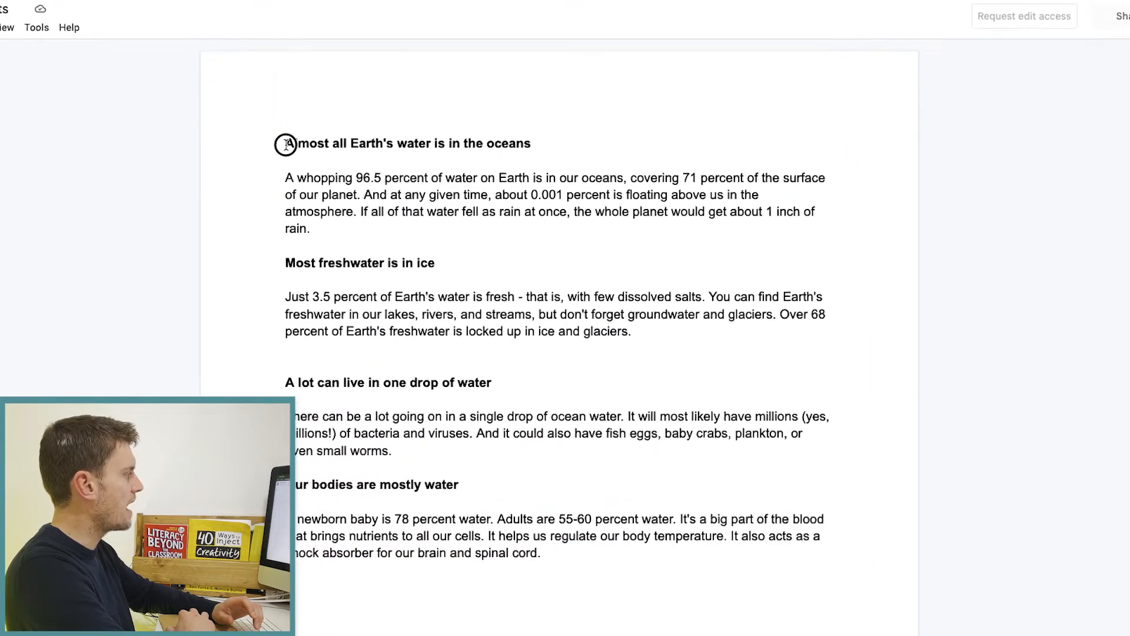
{"action": "left_click_drag", "start_coordinate": [433, 131], "coordinate": [529, 131]}
{"action": "key", "text": "super+c"}
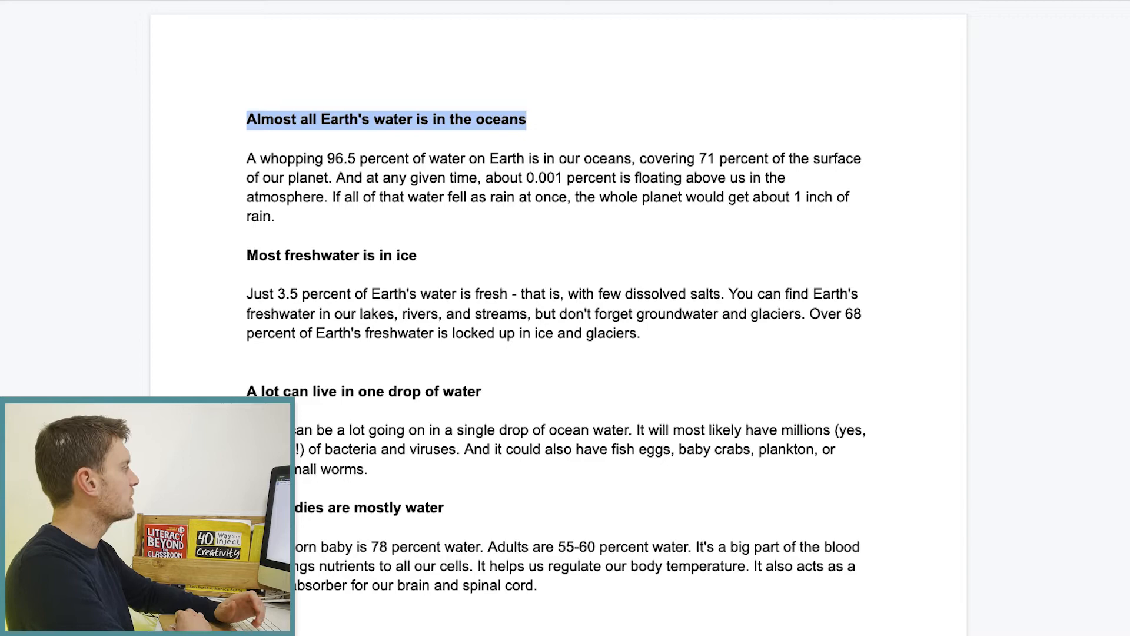
{"action": "left_click", "coordinate": [66, 14]}
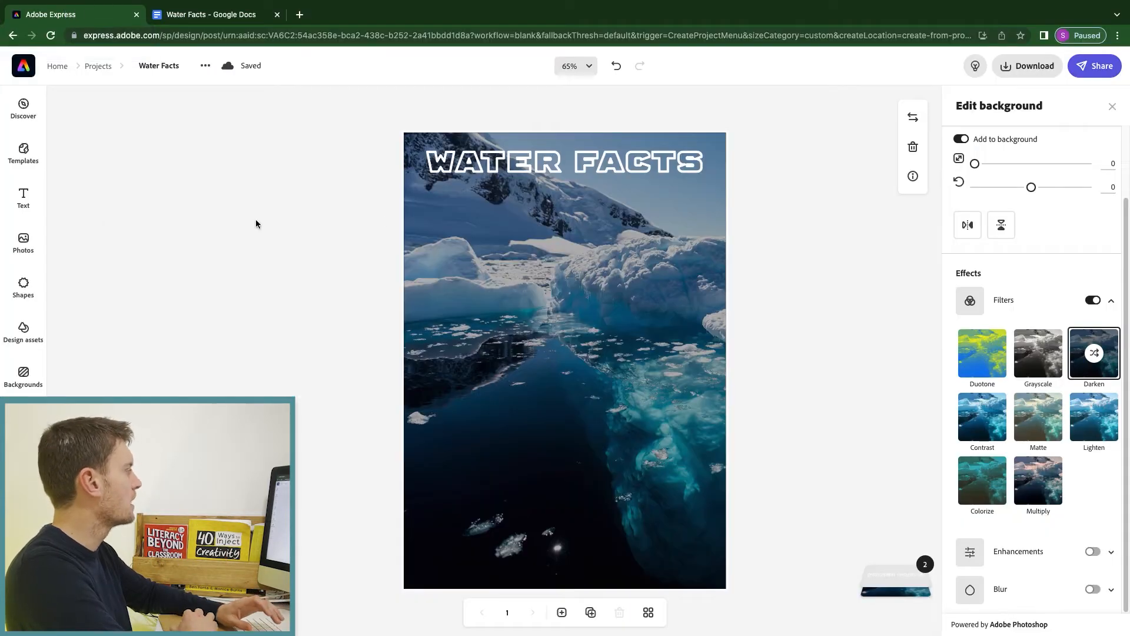
{"action": "left_click", "coordinate": [23, 197]}
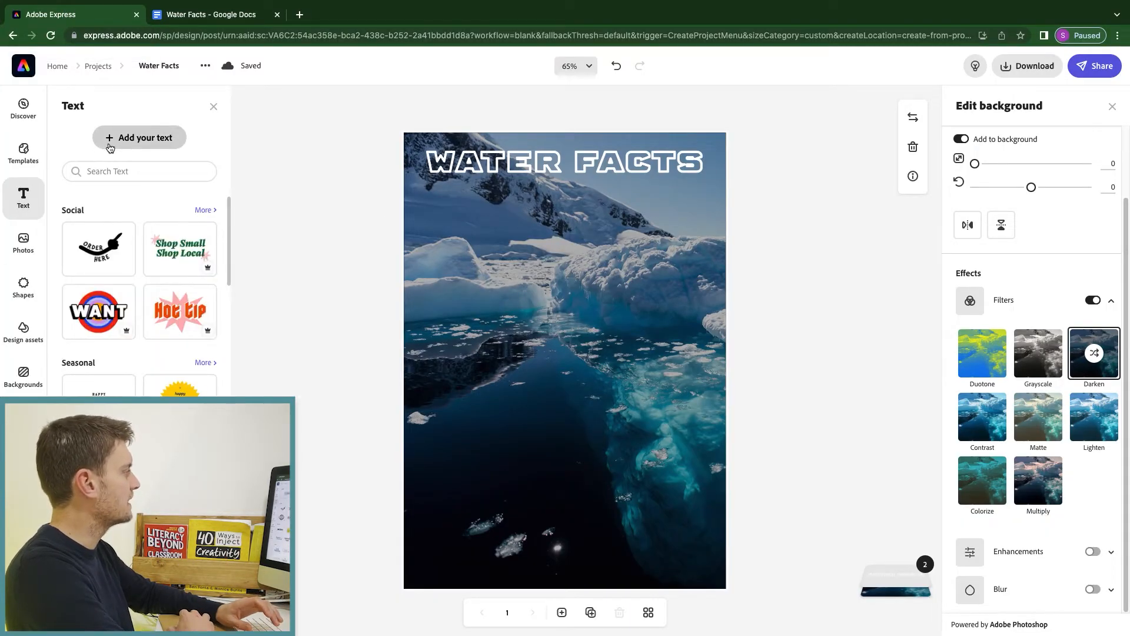
Paste the oceans heading below the title on one line, set in the Economica font.
{"action": "left_click", "coordinate": [109, 138]}
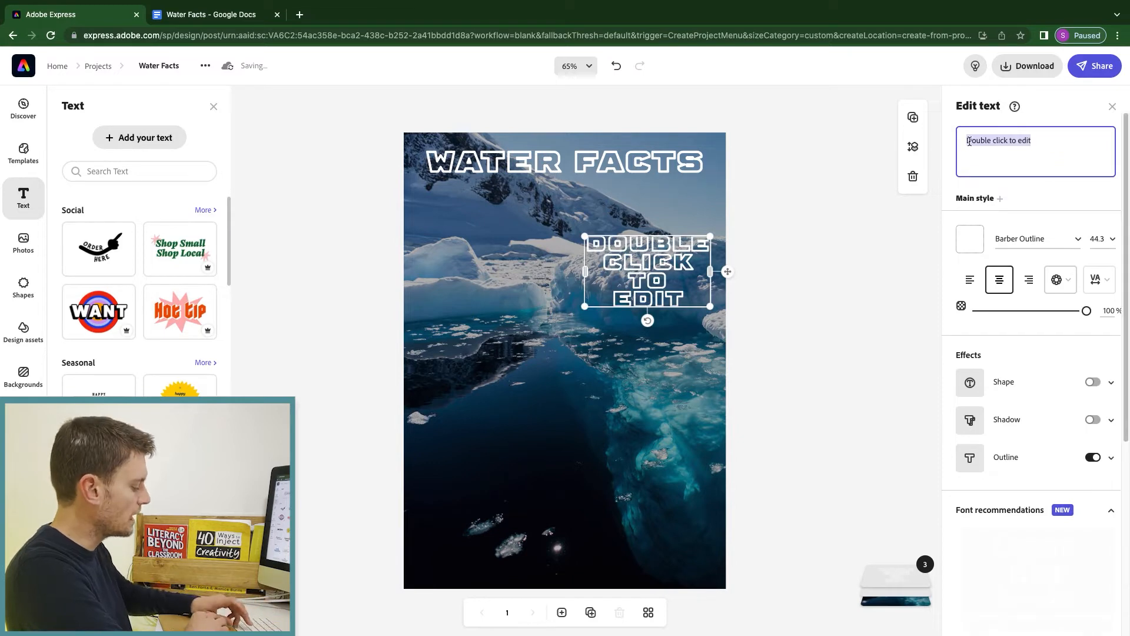
{"action": "key", "text": "super+v"}
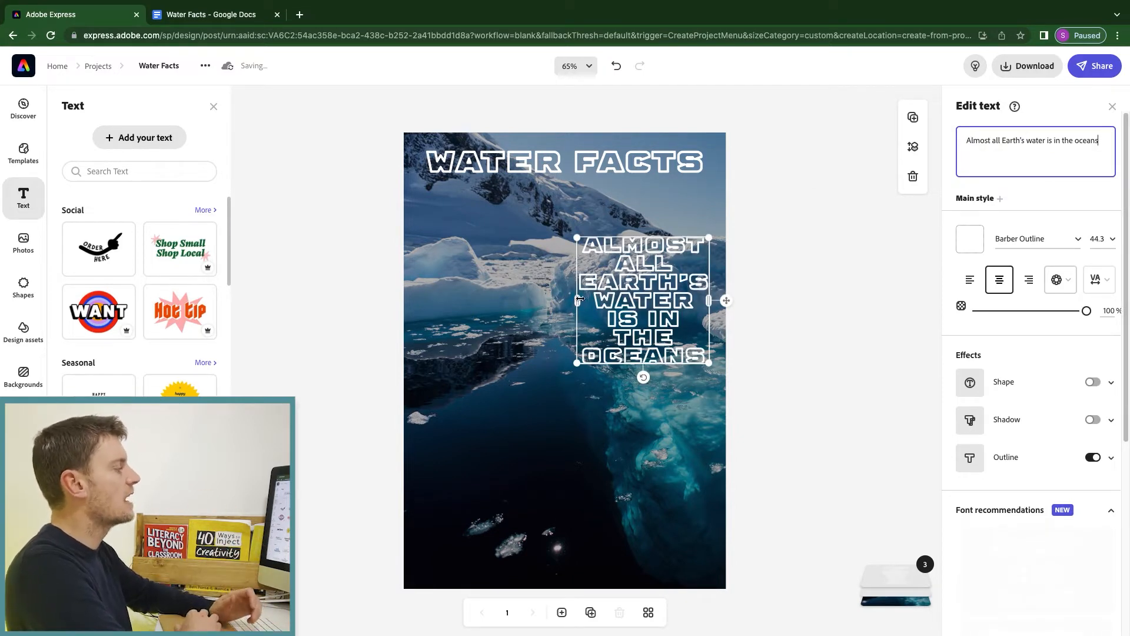
{"action": "left_click_drag", "start_coordinate": [577, 361], "coordinate": [398, 250]}
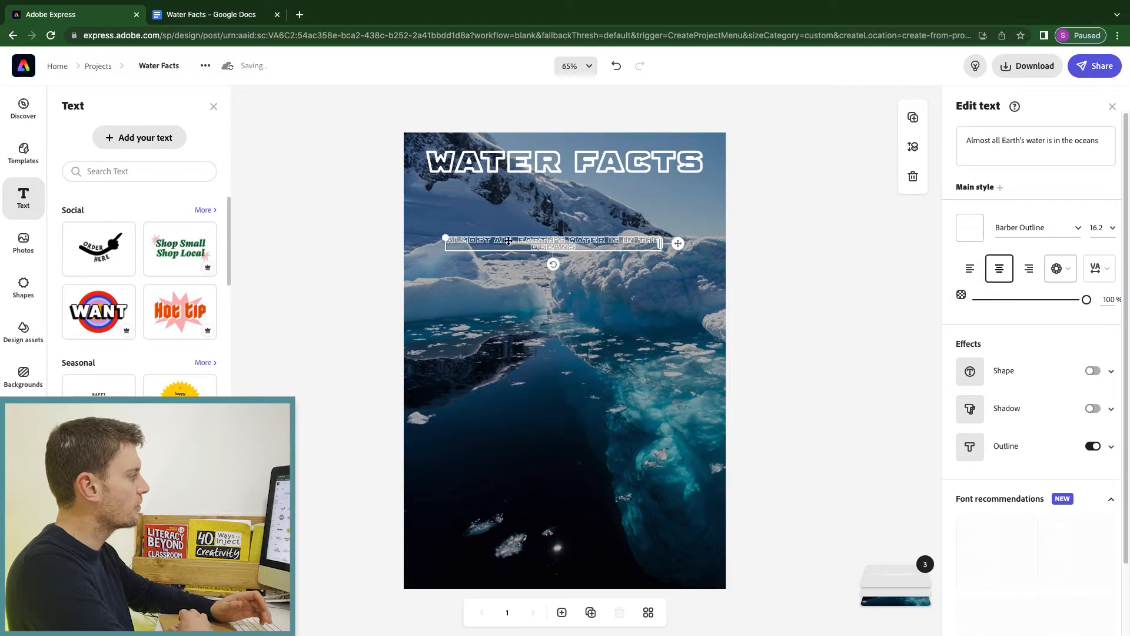
{"action": "left_click_drag", "start_coordinate": [669, 243], "coordinate": [708, 309]}
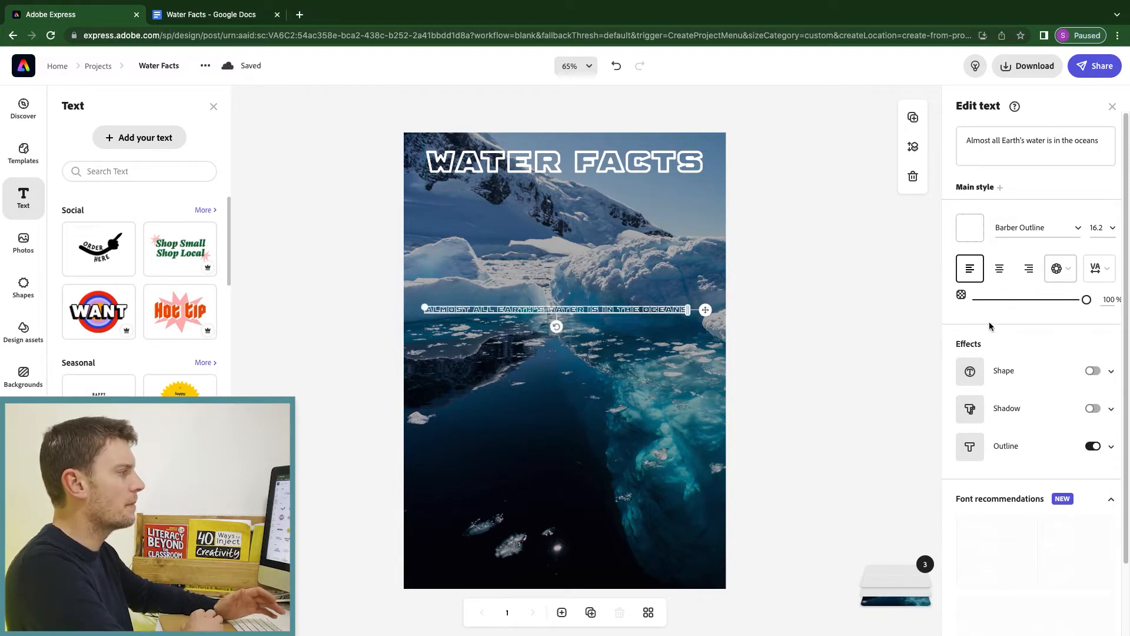
{"action": "left_click", "coordinate": [1040, 229]}
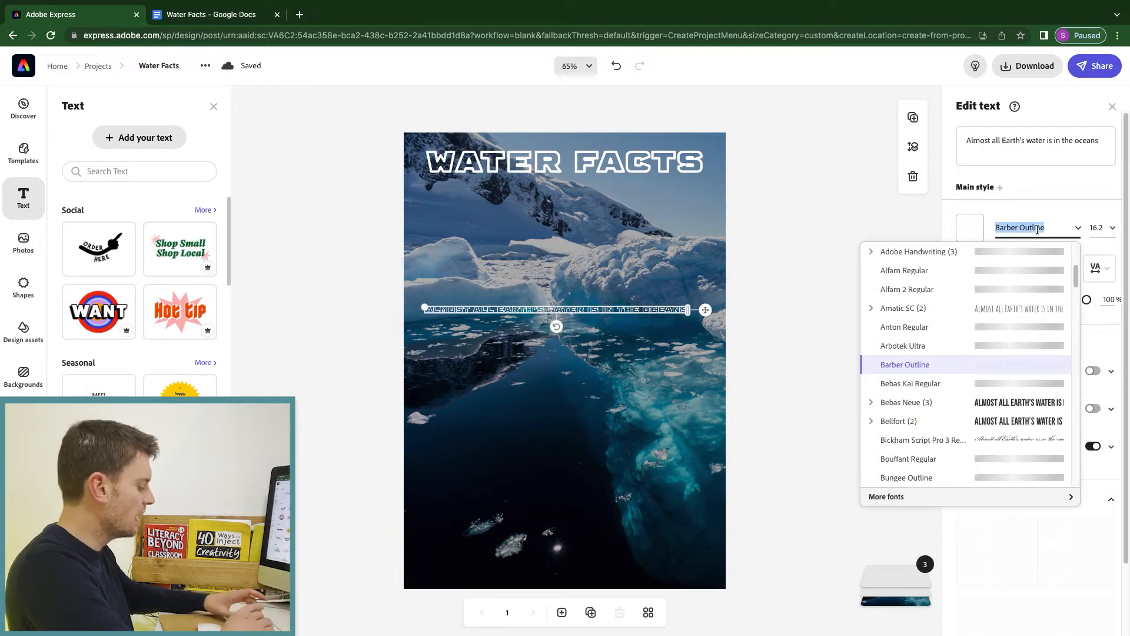
{"action": "type", "text": "econ"}
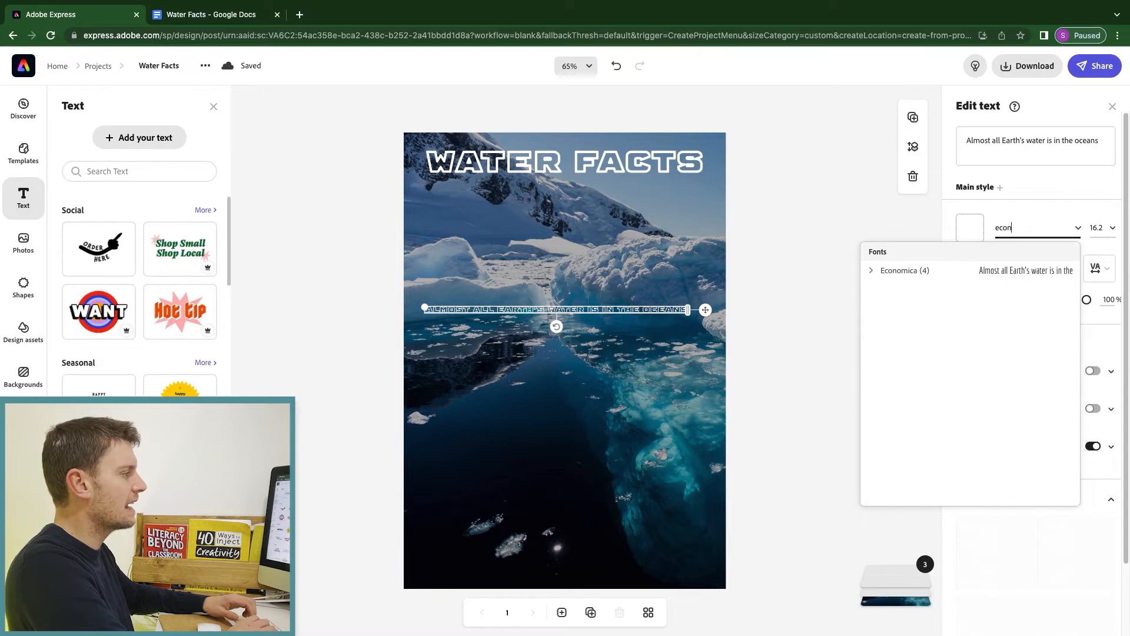
{"action": "left_click", "coordinate": [883, 276]}
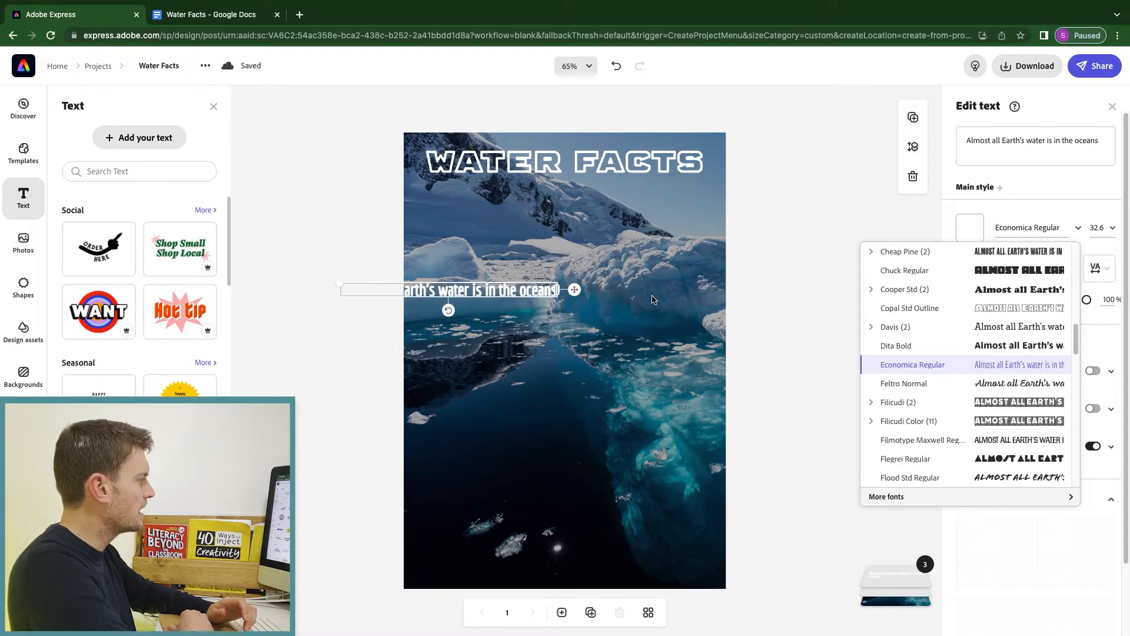
{"action": "left_click_drag", "start_coordinate": [580, 289], "coordinate": [662, 300]}
Copy the first ocean-facts paragraph from the Google Docs notes.
{"action": "left_click", "coordinate": [198, 20]}
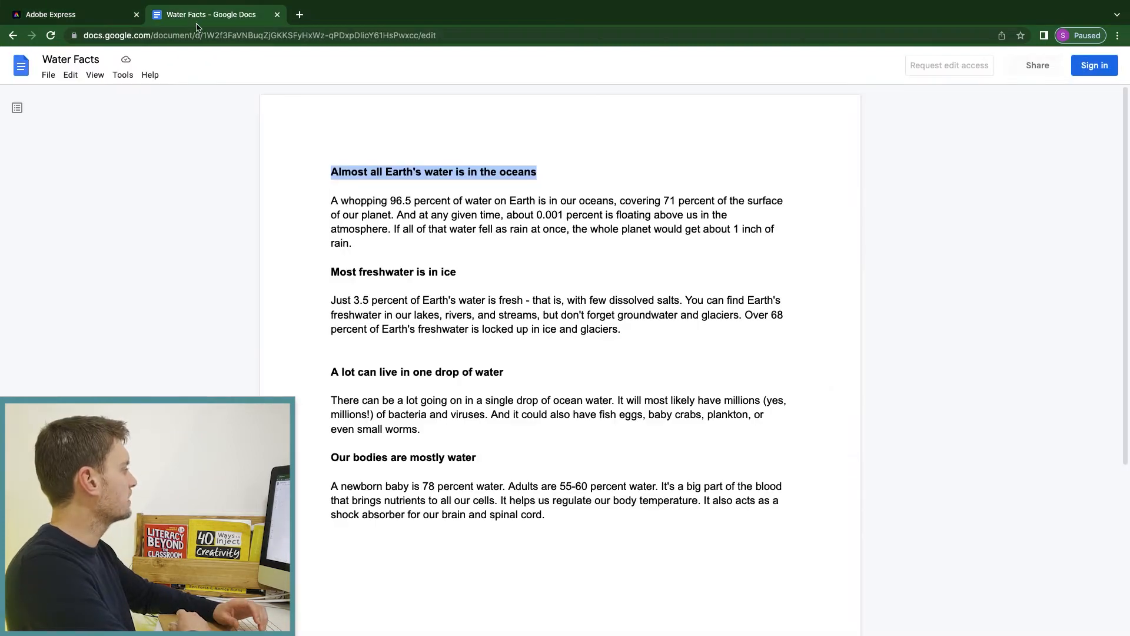
{"action": "left_click_drag", "start_coordinate": [328, 200], "coordinate": [359, 243]}
{"action": "key", "text": "ctrl+c"}
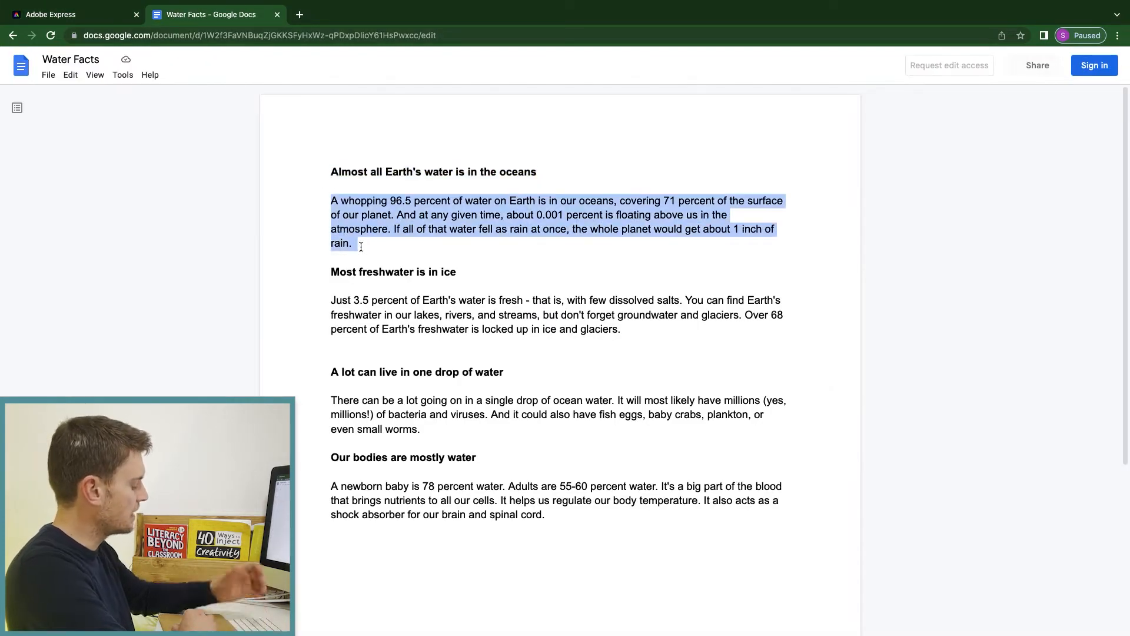
{"action": "left_click", "coordinate": [70, 14]}
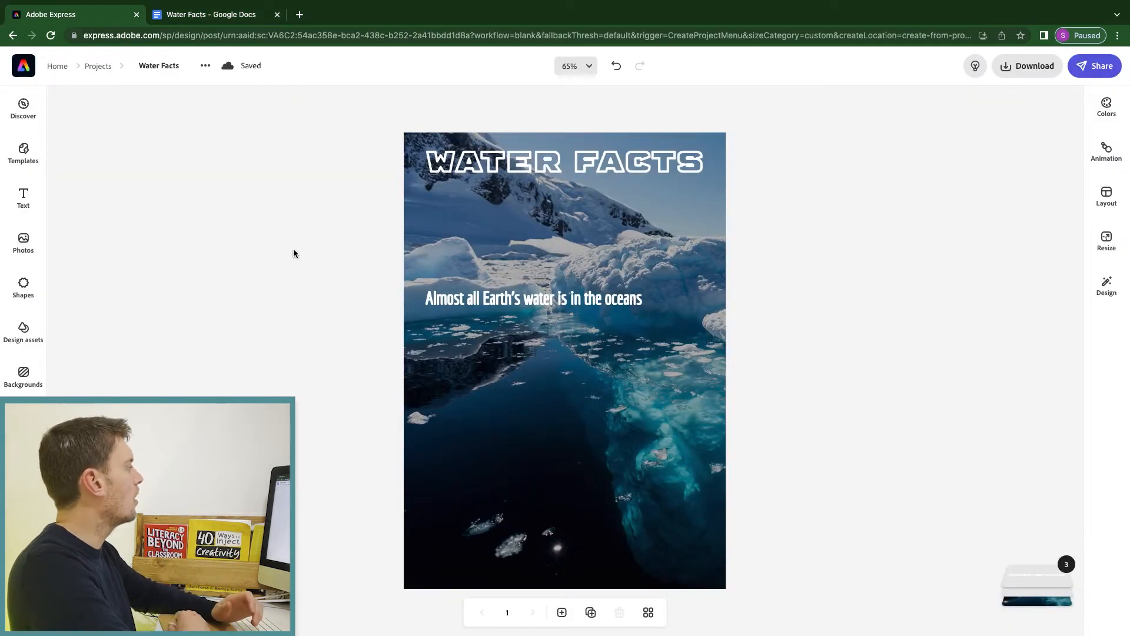
Paste the ocean-facts paragraph as a new text box, shrunk to size 17.5 under the heading.
{"action": "left_click", "coordinate": [30, 200]}
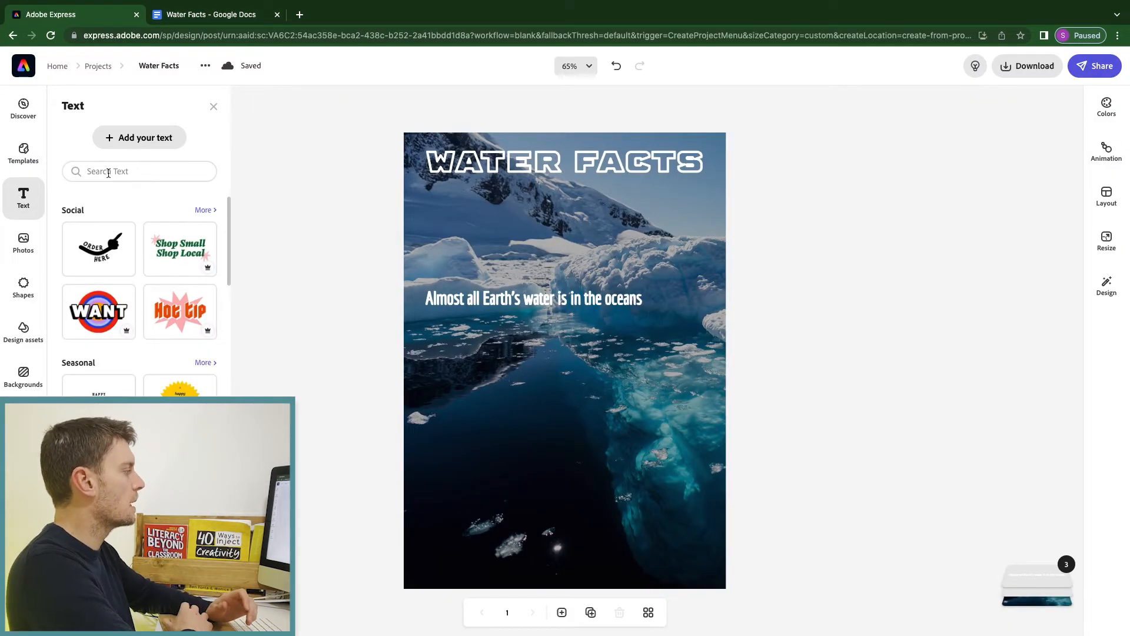
{"action": "left_click", "coordinate": [139, 138]}
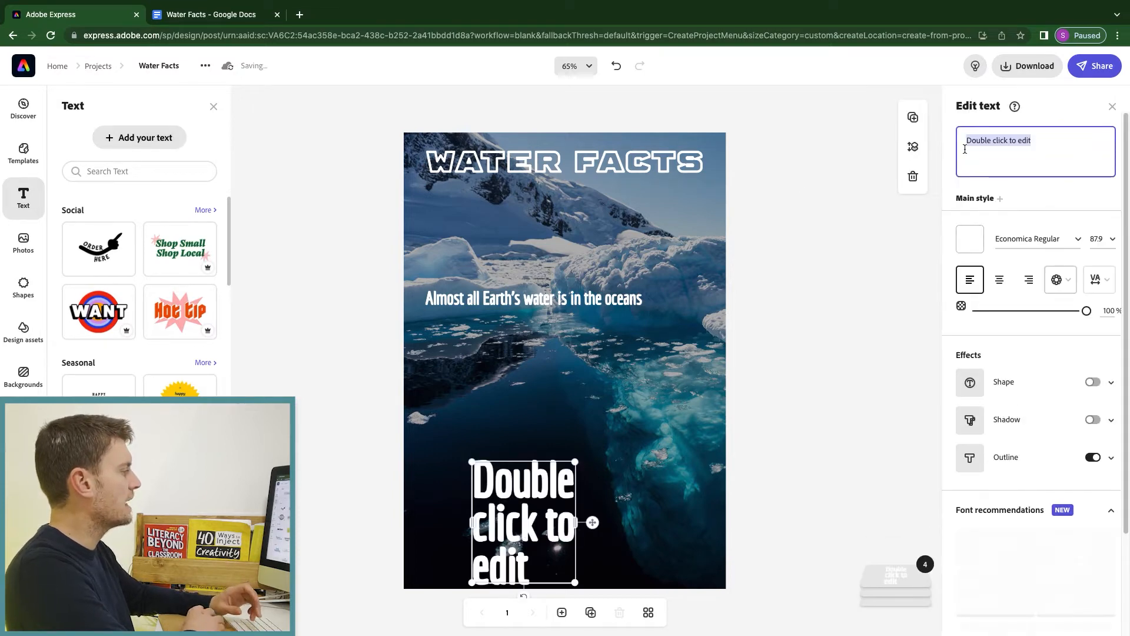
{"action": "key", "text": "ctrl+v"}
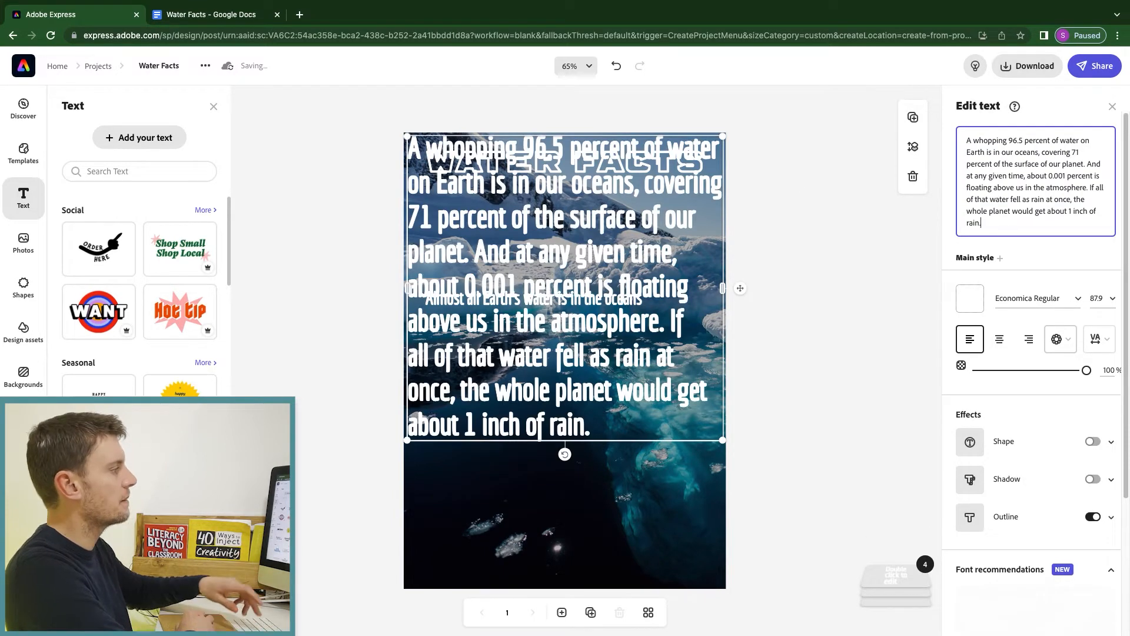
{"action": "left_click", "coordinate": [752, 248]}
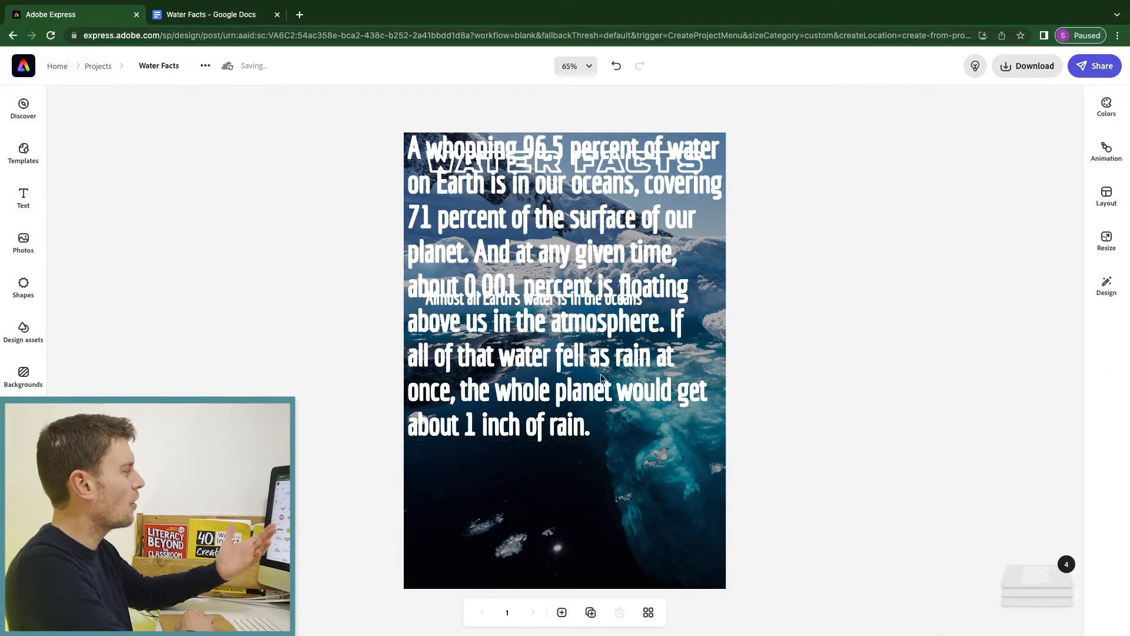
{"action": "left_click", "coordinate": [716, 188]}
{"action": "left_click_drag", "start_coordinate": [723, 136], "coordinate": [718, 336]}
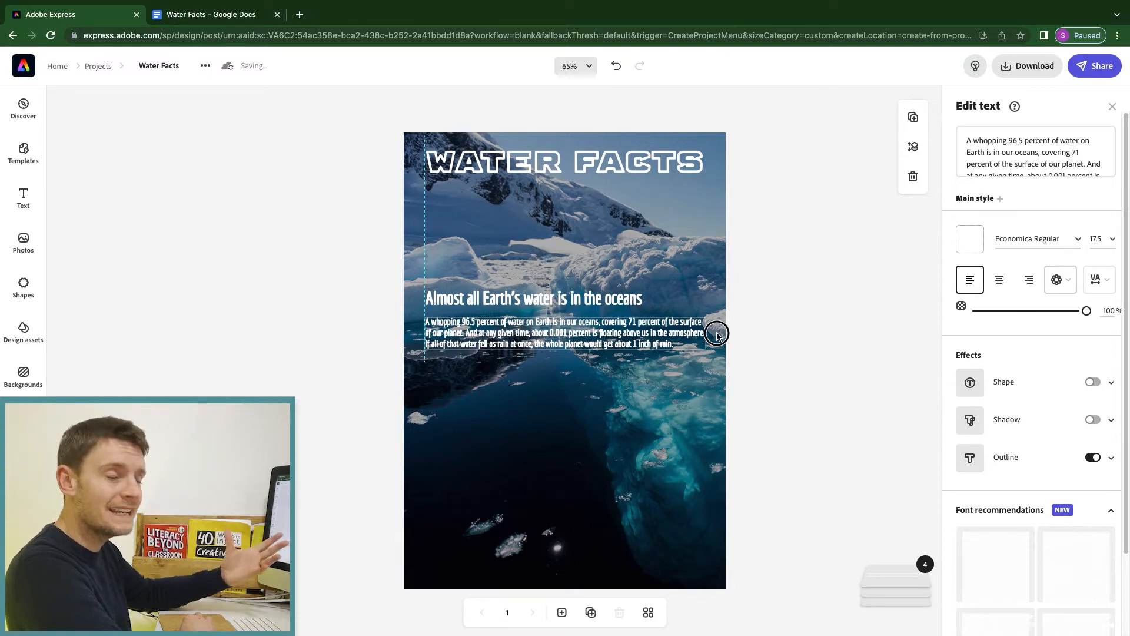
{"action": "left_click_drag", "start_coordinate": [717, 337], "coordinate": [718, 334]}
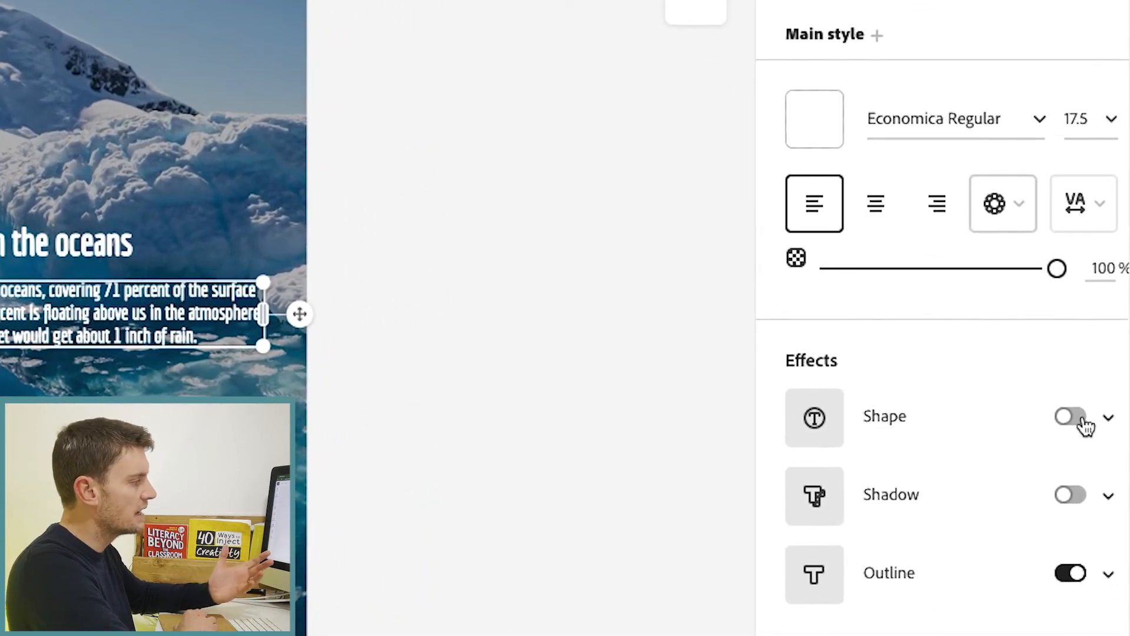
Add a teal background shape effect behind the oceans paragraph.
{"action": "left_click", "coordinate": [1087, 414]}
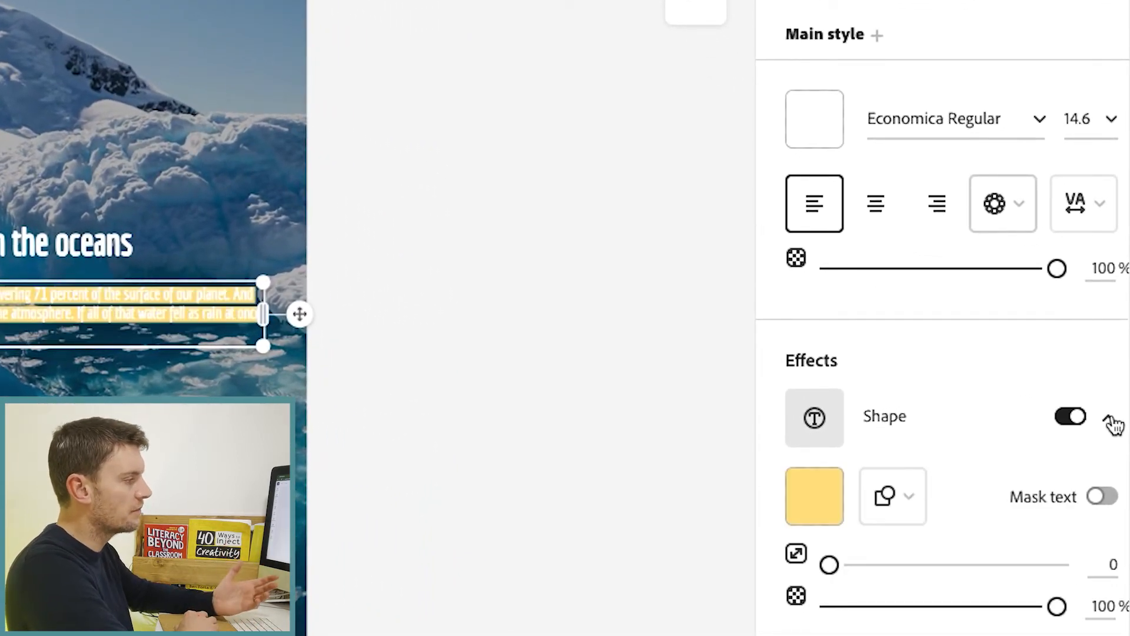
{"action": "left_click", "coordinate": [823, 501]}
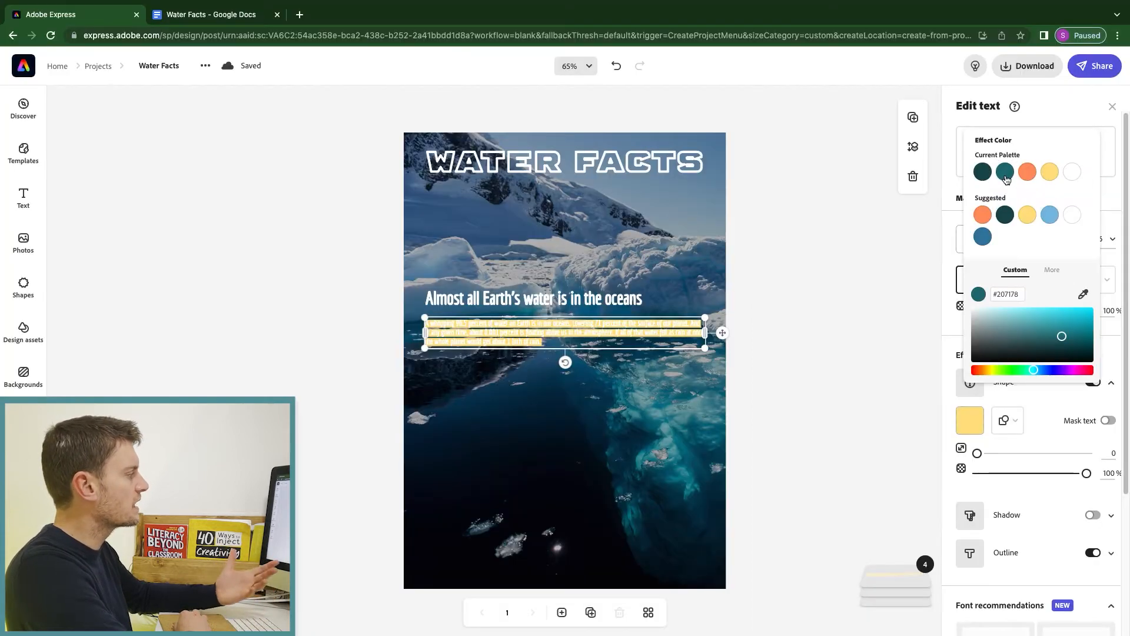
{"action": "left_click", "coordinate": [888, 0]}
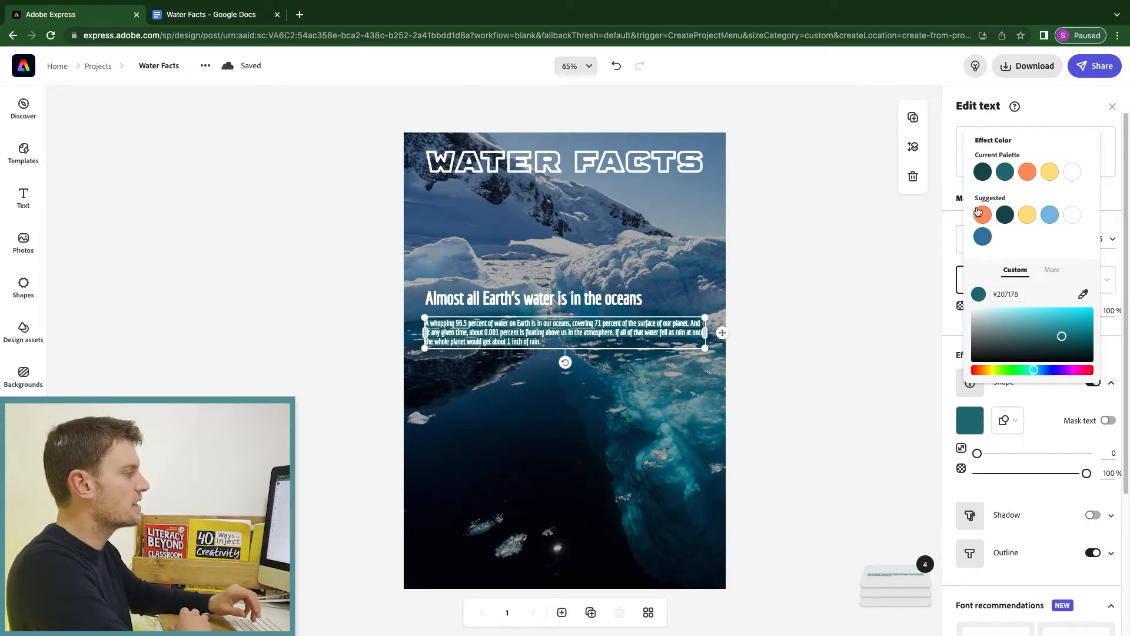
{"action": "left_click", "coordinate": [1112, 383]}
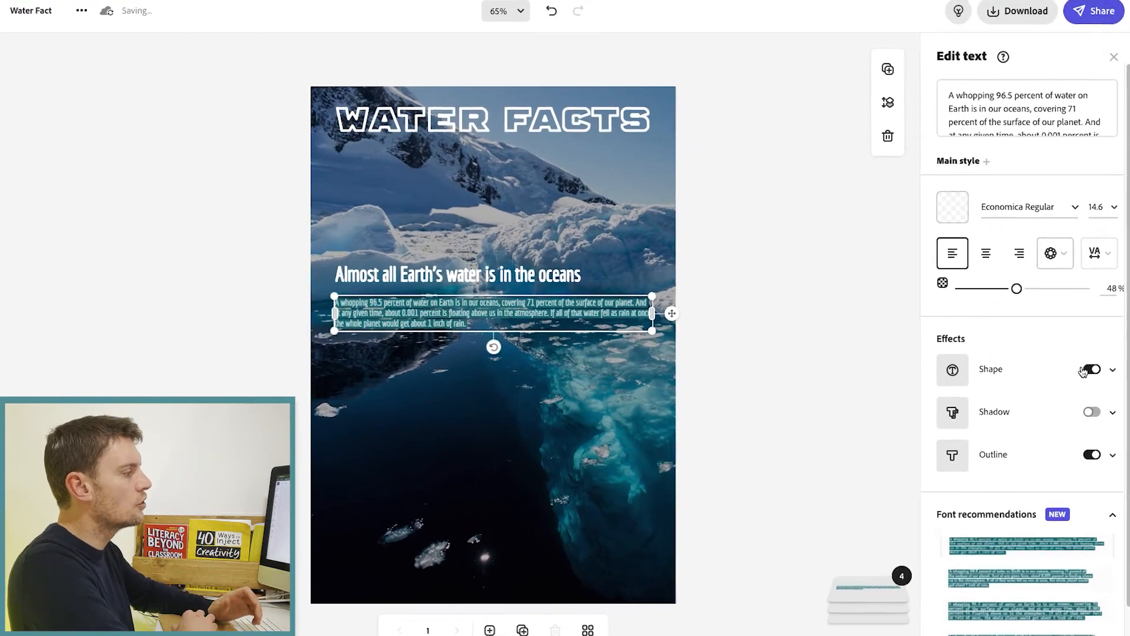
Set the teal shape to about 41% opacity and size 99, keeping text opacity at 100%.
{"action": "left_click", "coordinate": [1114, 364]}
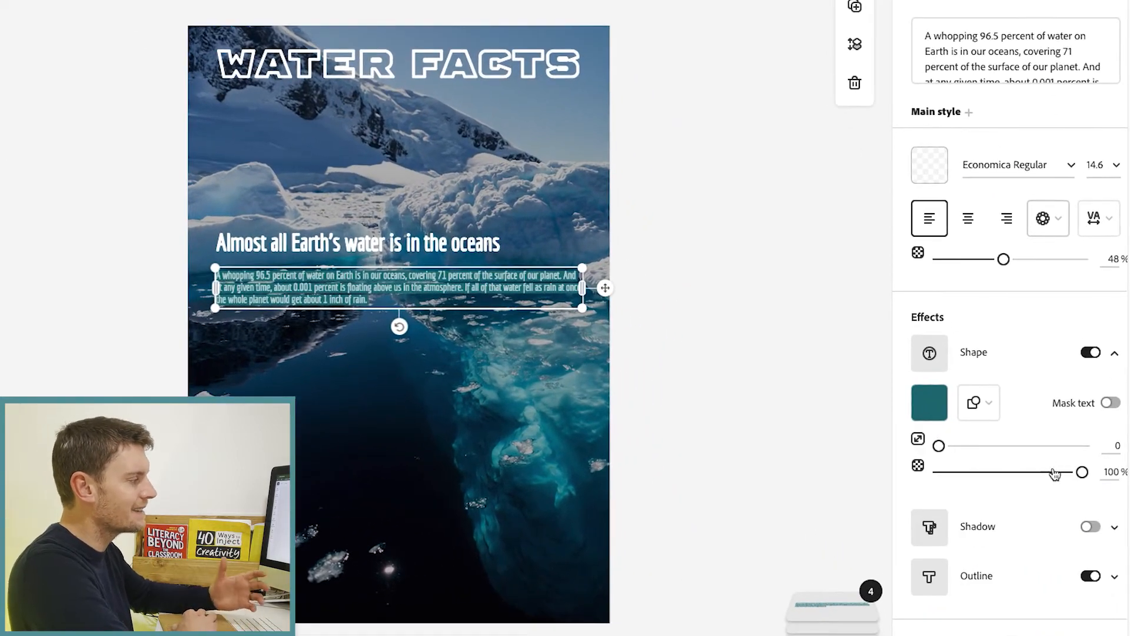
{"action": "left_click_drag", "start_coordinate": [1086, 479], "coordinate": [994, 475]}
{"action": "left_click_drag", "start_coordinate": [1004, 261], "coordinate": [1107, 259]}
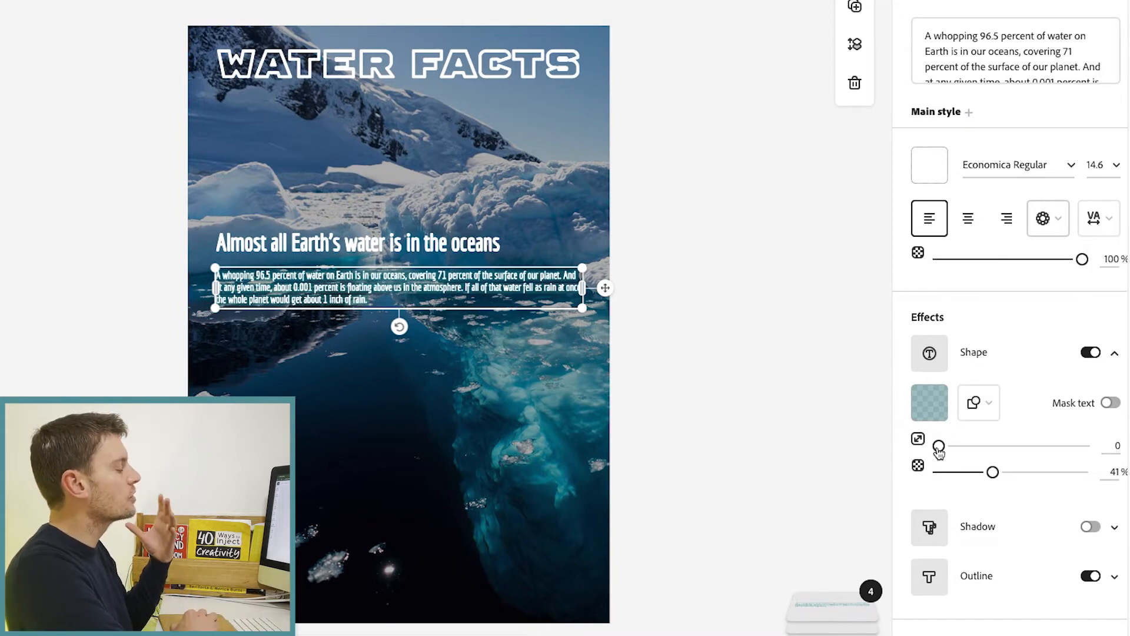
{"action": "left_click_drag", "start_coordinate": [940, 446], "coordinate": [1088, 458]}
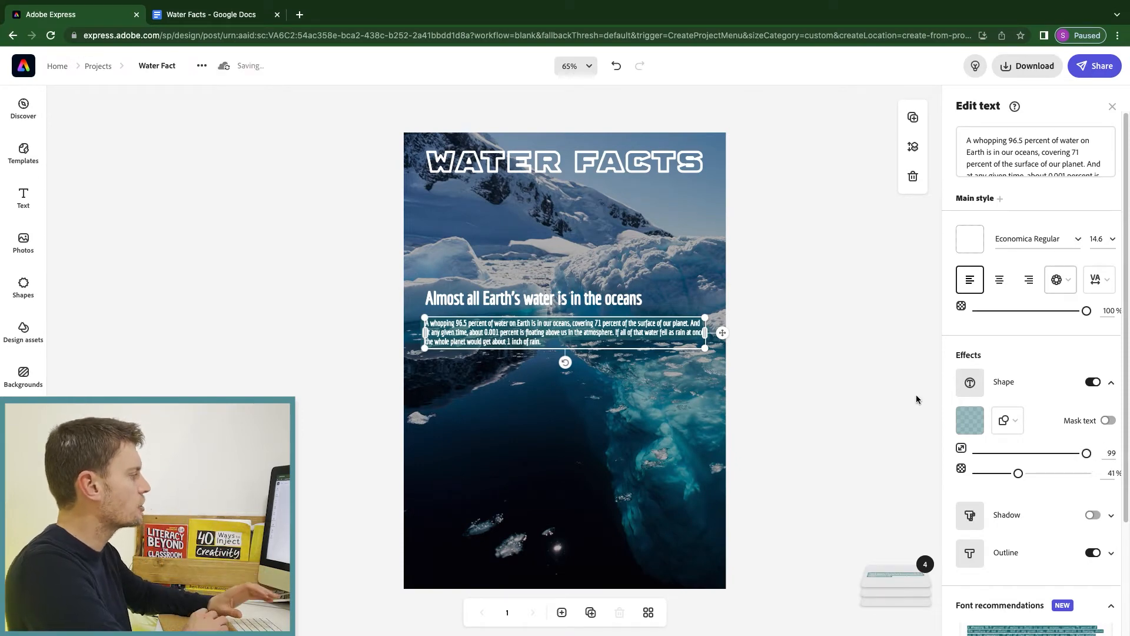
{"action": "left_click", "coordinate": [842, 362]}
{"action": "left_click", "coordinate": [589, 66]}
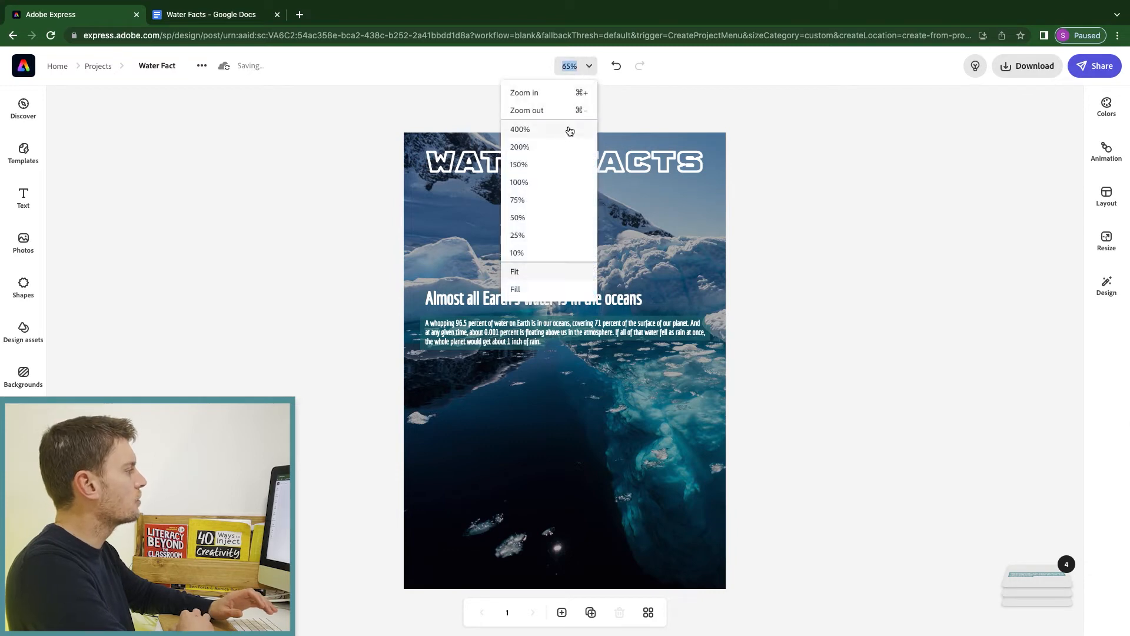
{"action": "left_click", "coordinate": [543, 291]}
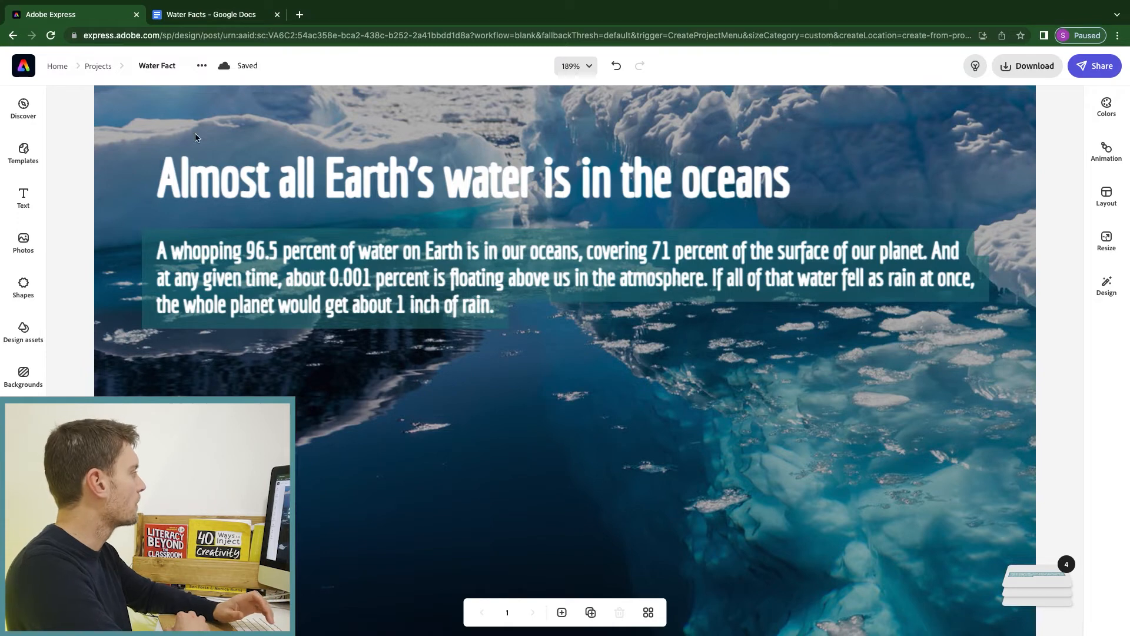
{"action": "left_click", "coordinate": [590, 67]}
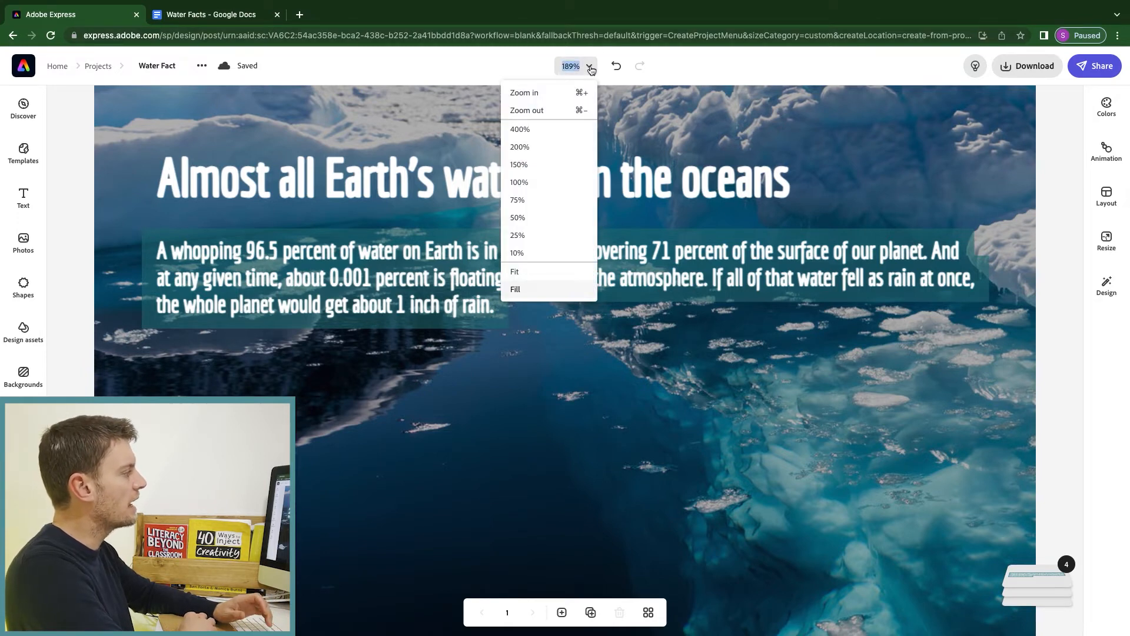
{"action": "left_click", "coordinate": [533, 277]}
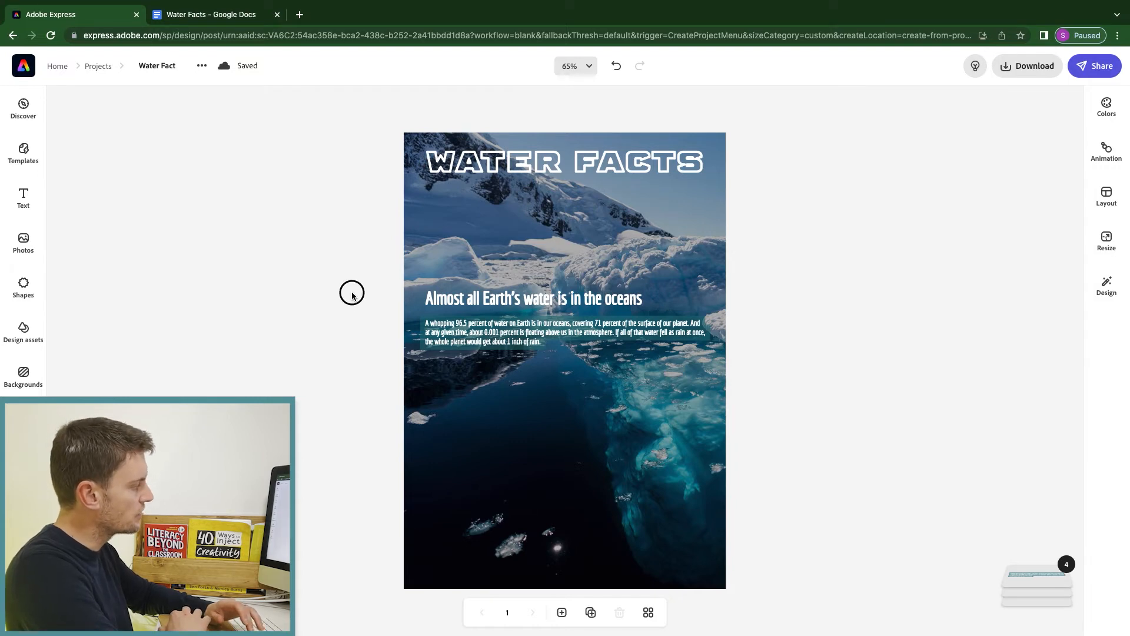
Duplicate the oceans heading and paragraph and move the copy just below the original.
{"action": "left_click_drag", "start_coordinate": [346, 290], "coordinate": [566, 356]}
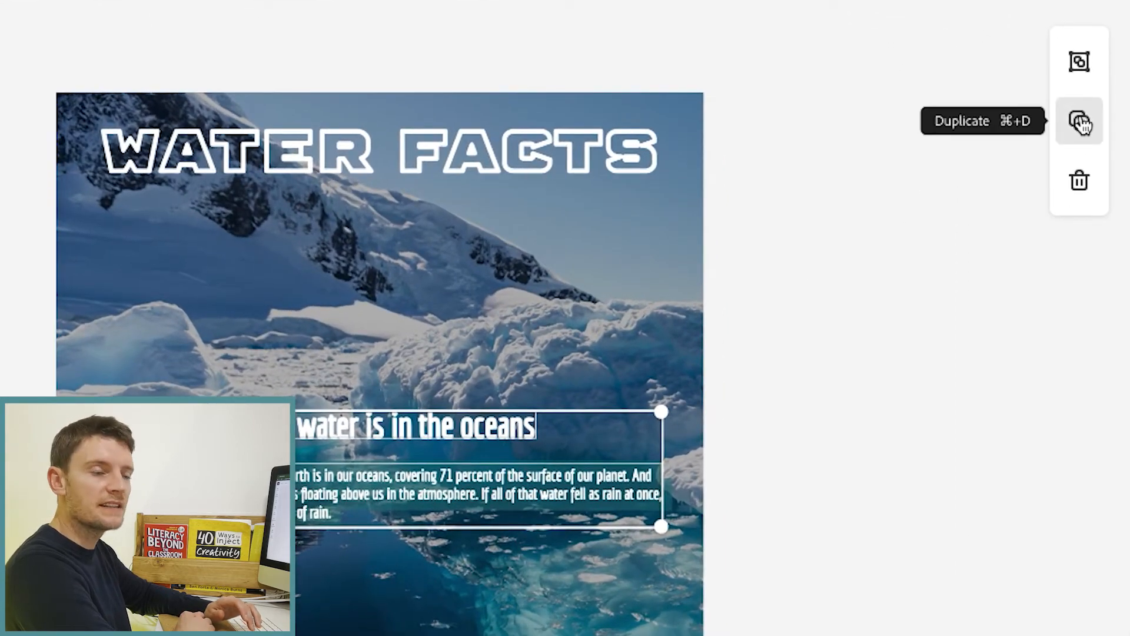
{"action": "left_click", "coordinate": [1081, 123]}
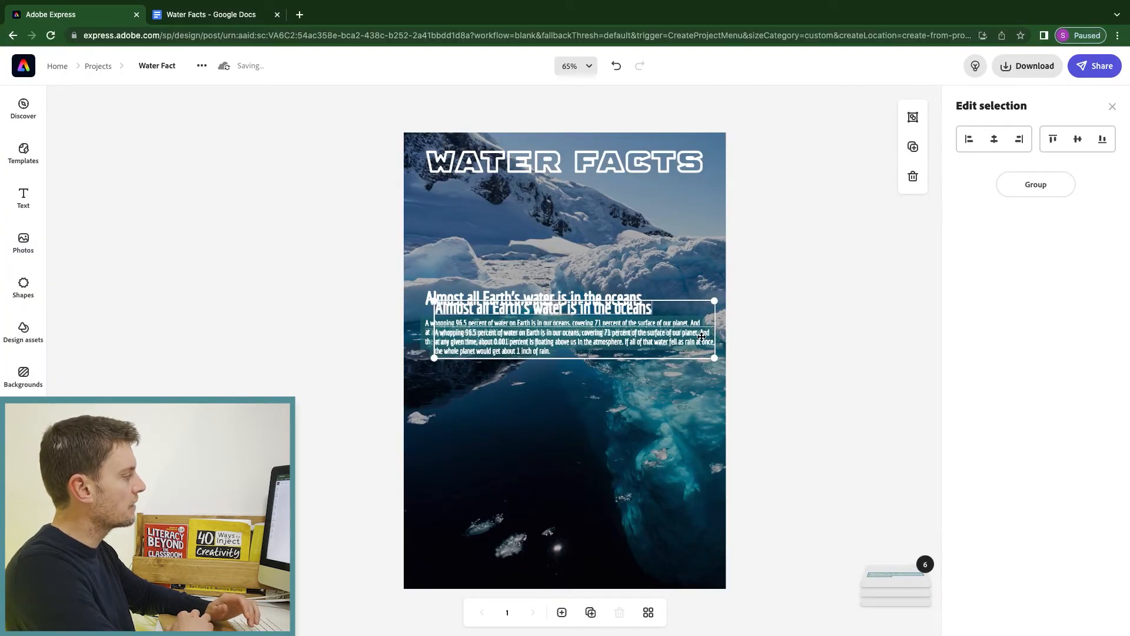
{"action": "left_click_drag", "start_coordinate": [702, 336], "coordinate": [691, 399]}
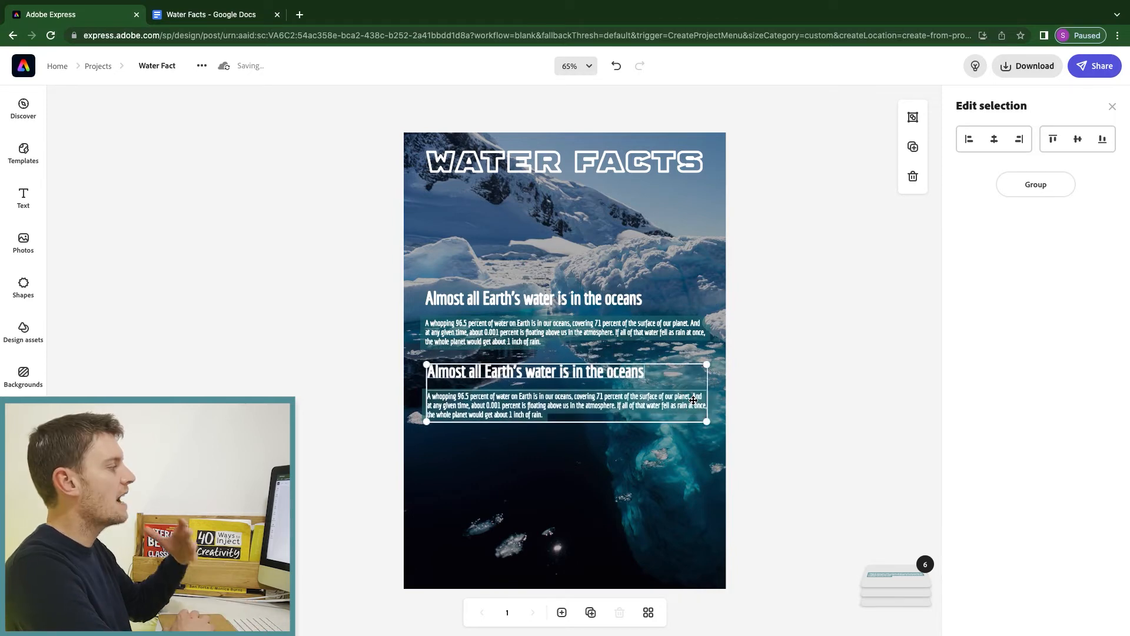
Copy the heading 'Most freshwater is in ice' from the Google Docs notes, returning to the poster.
{"action": "left_click", "coordinate": [199, 19]}
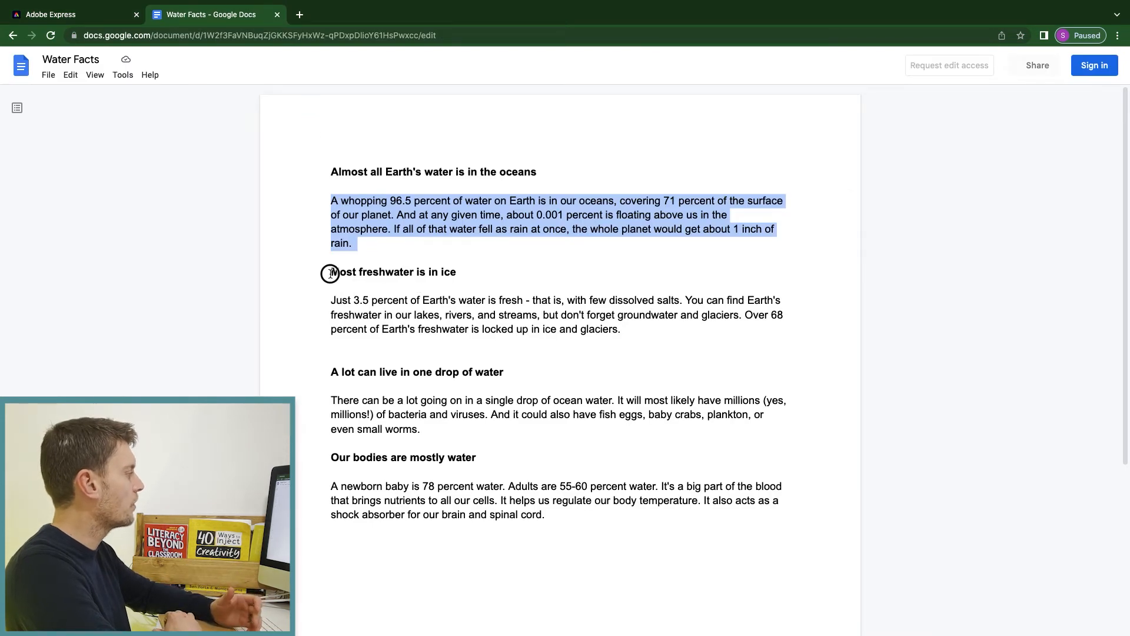
{"action": "left_click_drag", "start_coordinate": [330, 273], "coordinate": [455, 267]}
{"action": "key", "text": "ctrl+c"}
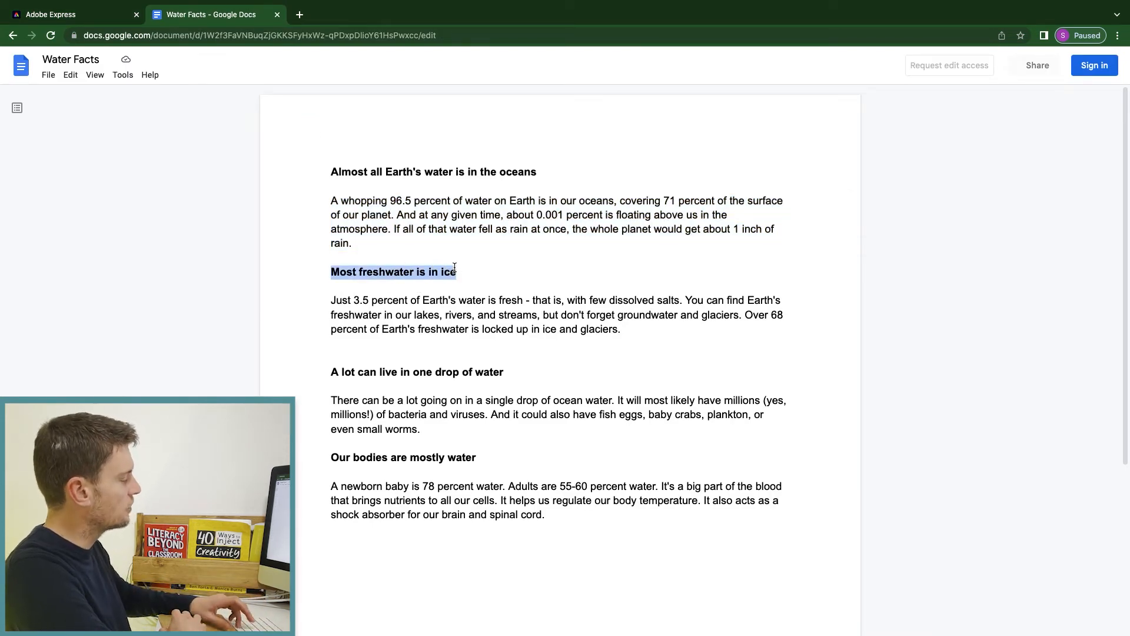
{"action": "left_click", "coordinate": [98, 13]}
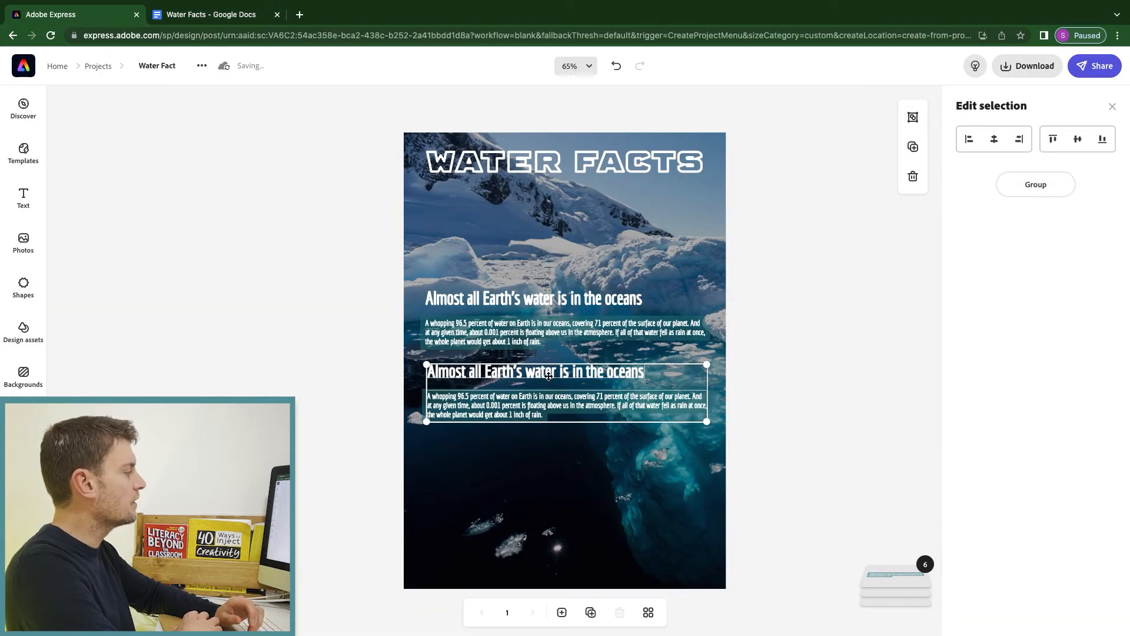
Replace the copied heading's text with 'Most freshwater is in ice'.
{"action": "left_click", "coordinate": [416, 372]}
{"action": "left_click", "coordinate": [445, 372]}
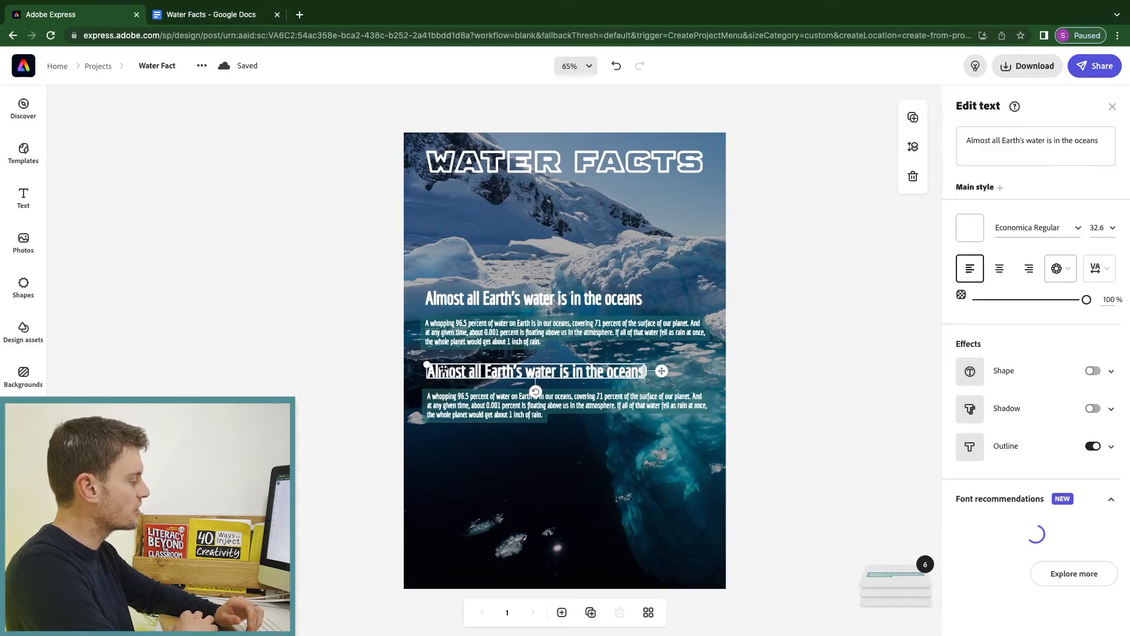
{"action": "left_click", "coordinate": [980, 138]}
{"action": "key", "text": "ctrl+a"}
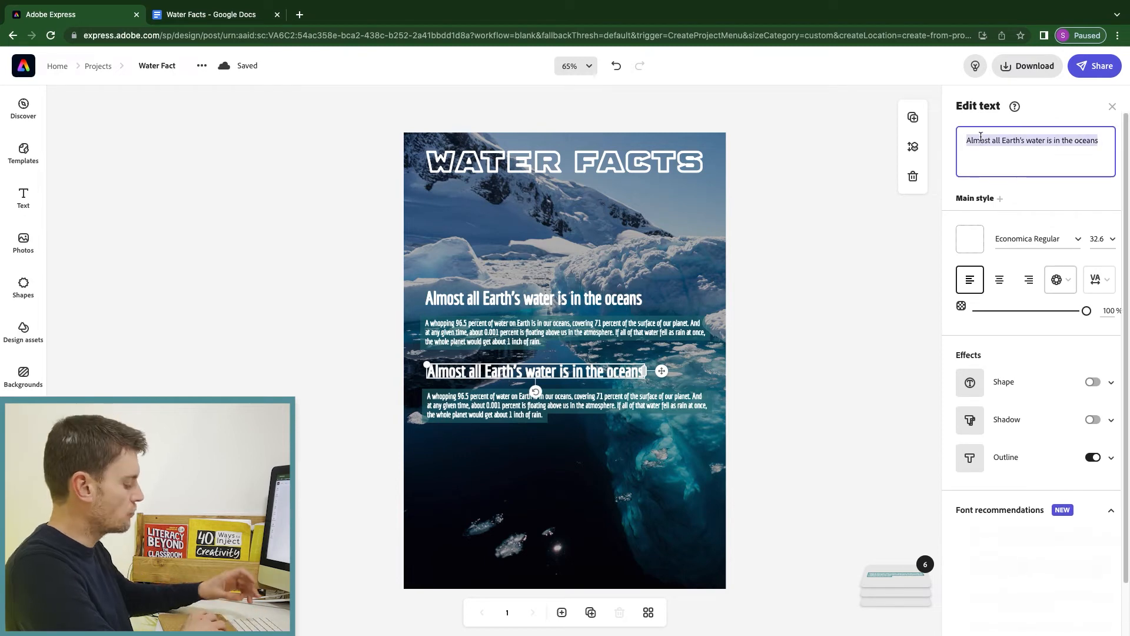
{"action": "key", "text": "ctrl+v"}
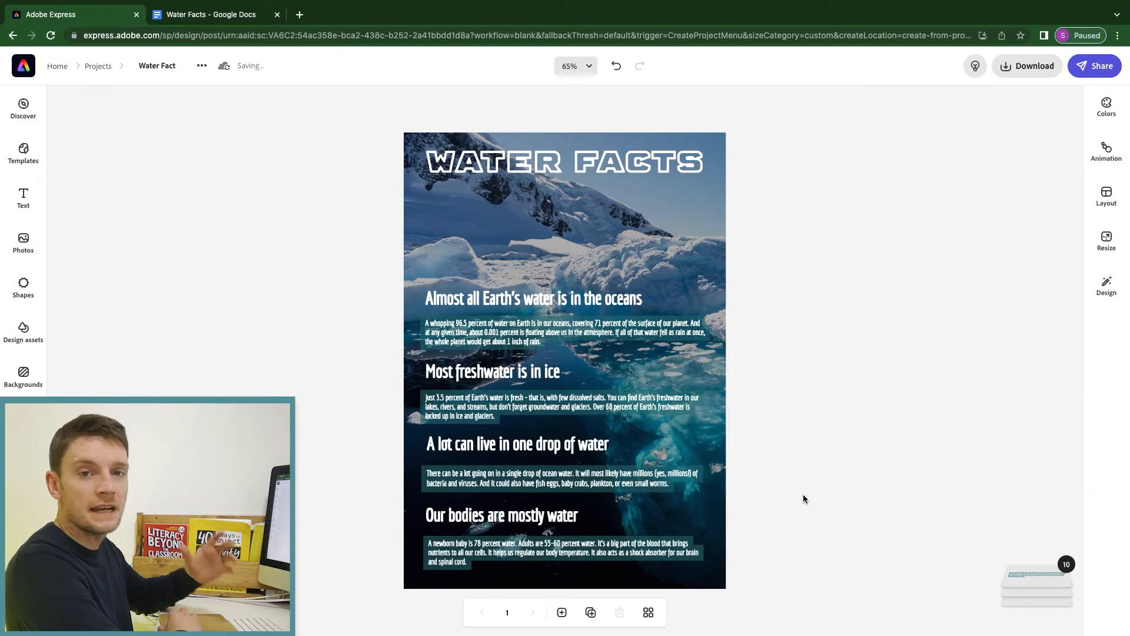
Zoom to Fill to review the fact text, then return to Fit and bring up Photos.
{"action": "left_click", "coordinate": [590, 68]}
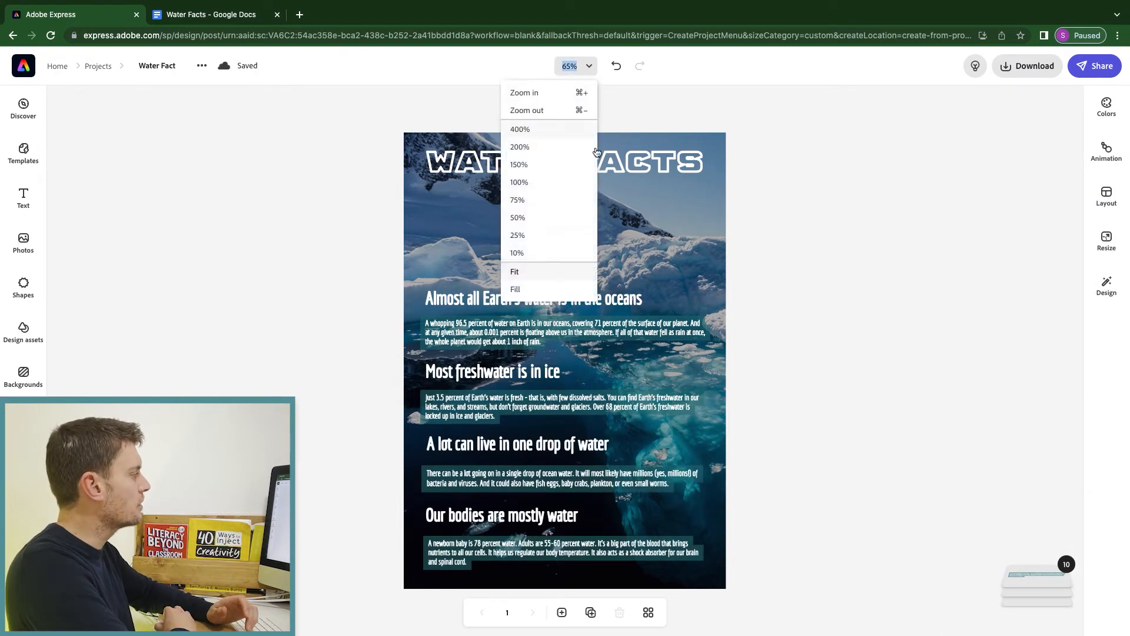
{"action": "left_click", "coordinate": [547, 291]}
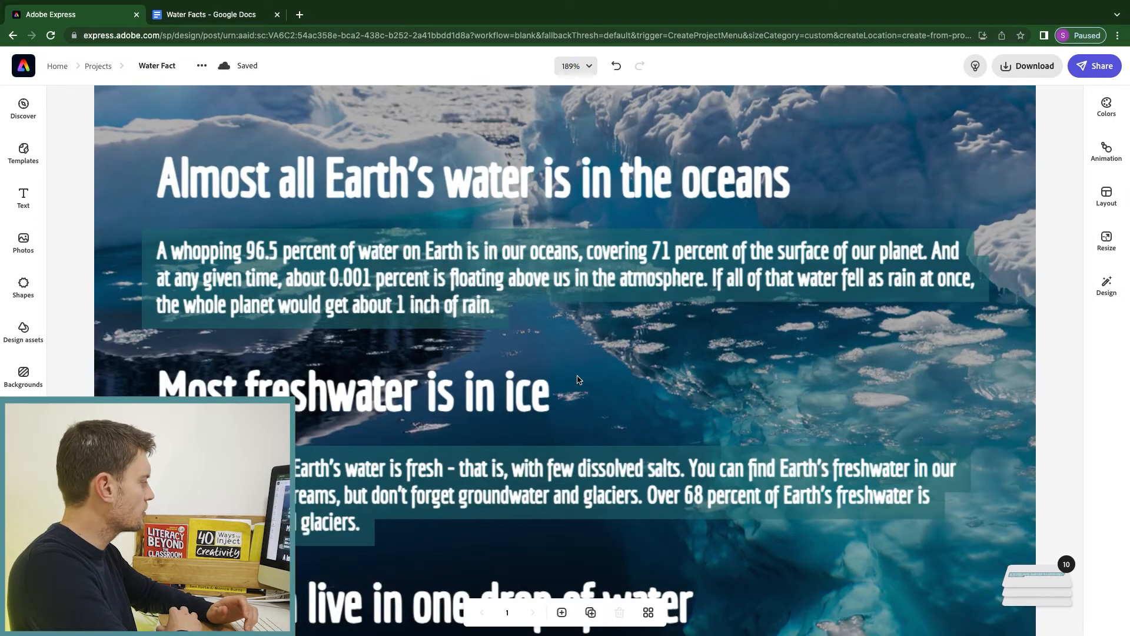
{"action": "scroll", "coordinate": [589, 382], "scroll_direction": "down", "scroll_amount": 7}
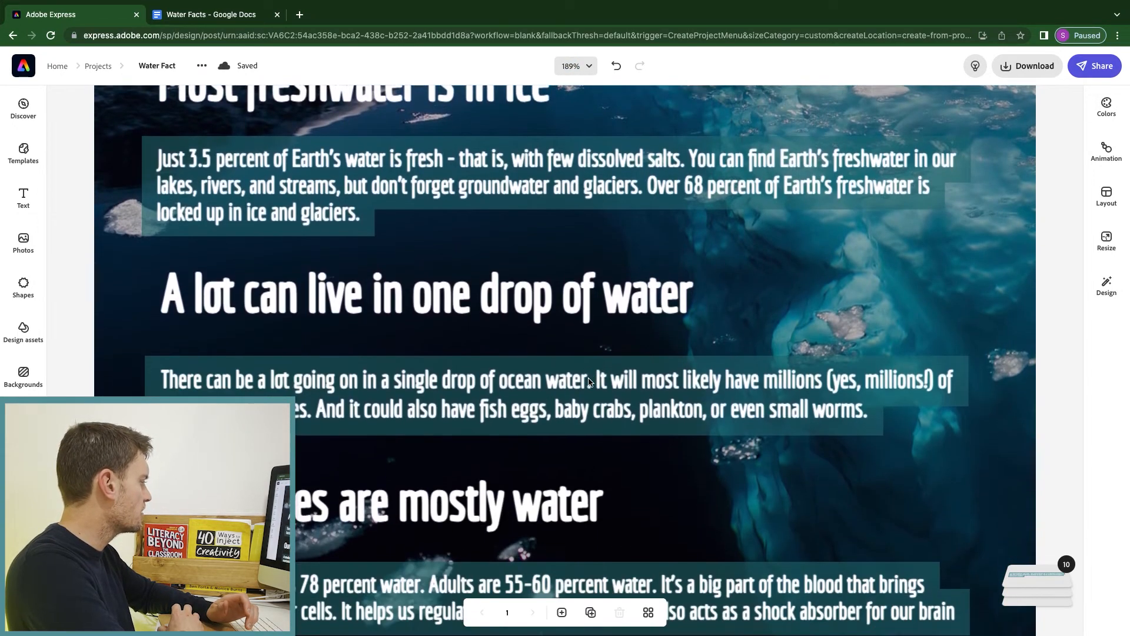
{"action": "scroll", "coordinate": [590, 382], "scroll_direction": "up", "scroll_amount": 10}
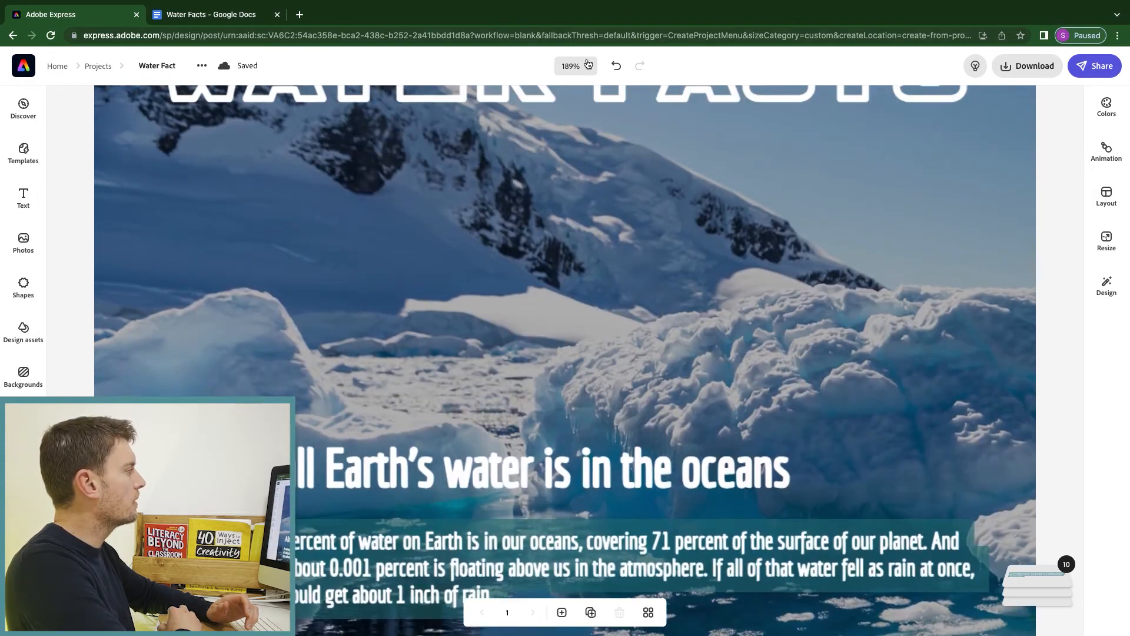
{"action": "left_click", "coordinate": [588, 68]}
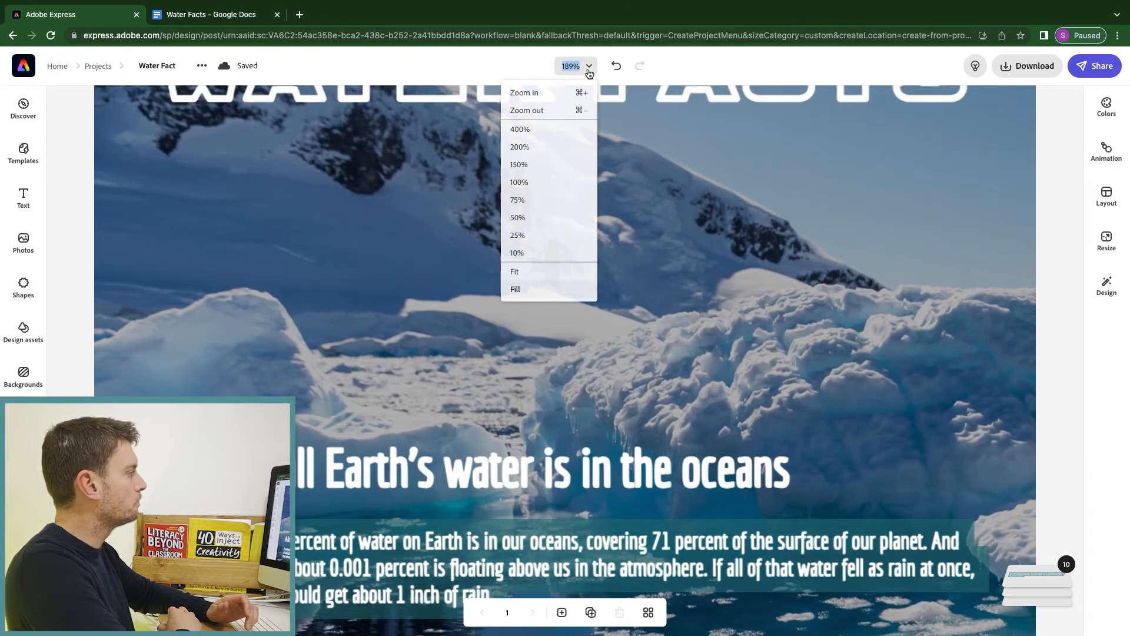
{"action": "left_click", "coordinate": [546, 275]}
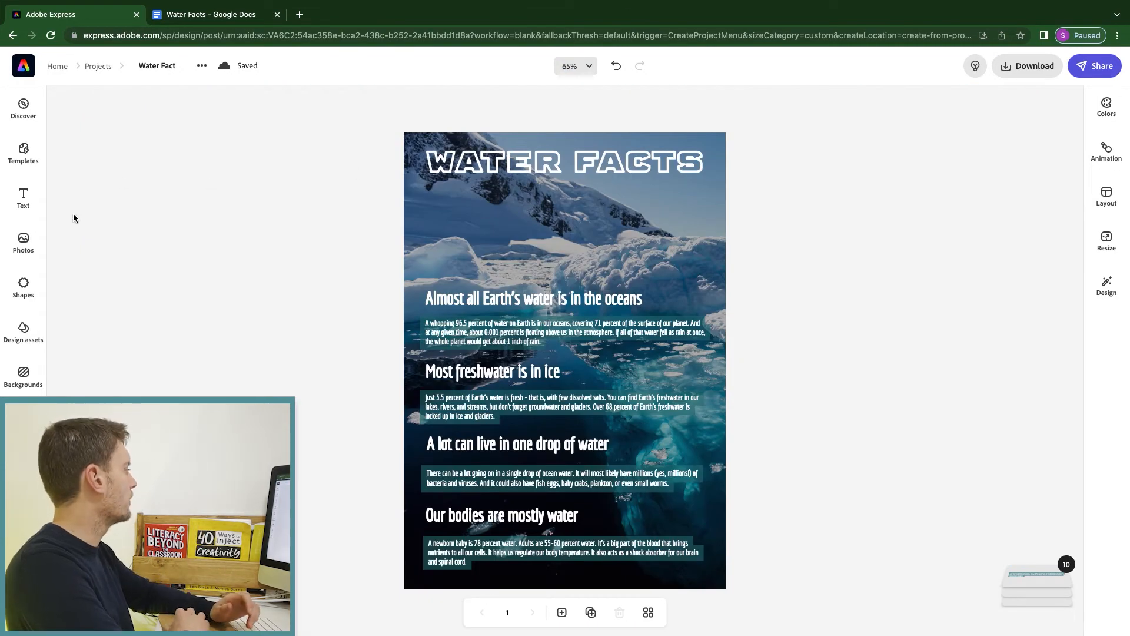
{"action": "left_click", "coordinate": [26, 242]}
Search Photos for polar bear and add the aurora polar bear photo to the poster.
{"action": "double_click", "coordinate": [104, 175]}
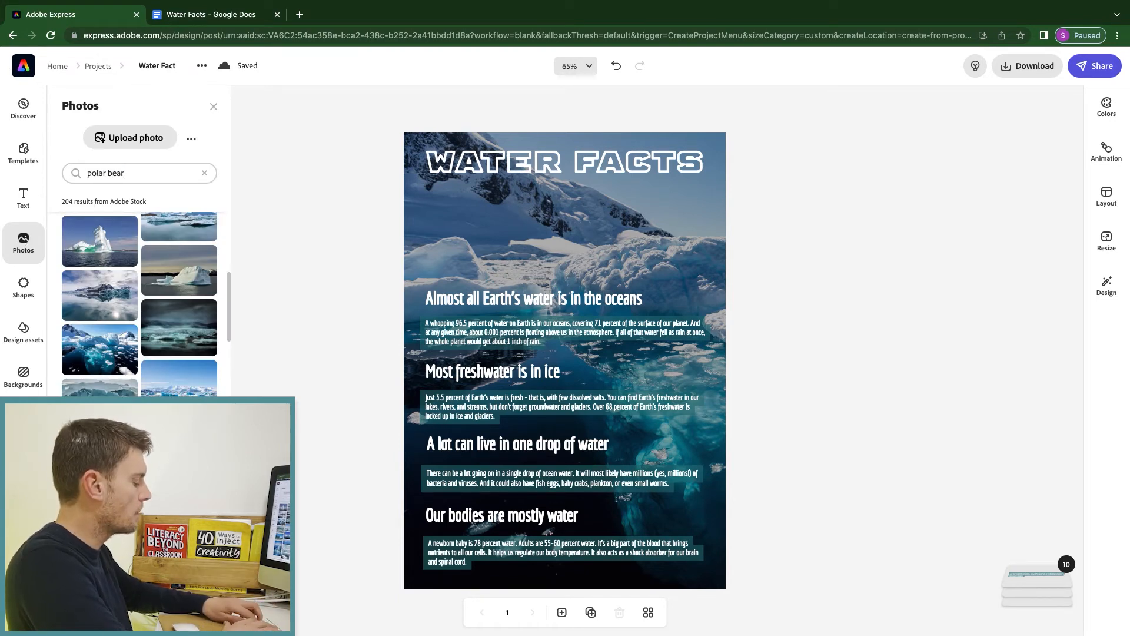
{"action": "key", "text": "Return"}
{"action": "scroll", "coordinate": [196, 381], "scroll_direction": "up", "scroll_amount": 4}
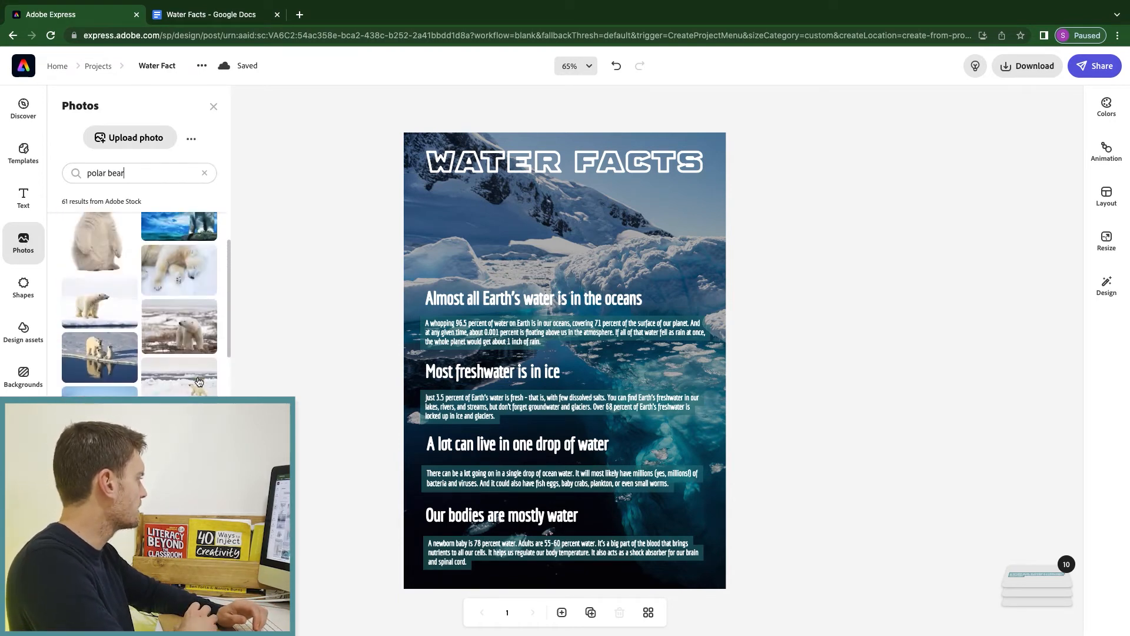
{"action": "left_click", "coordinate": [194, 300]}
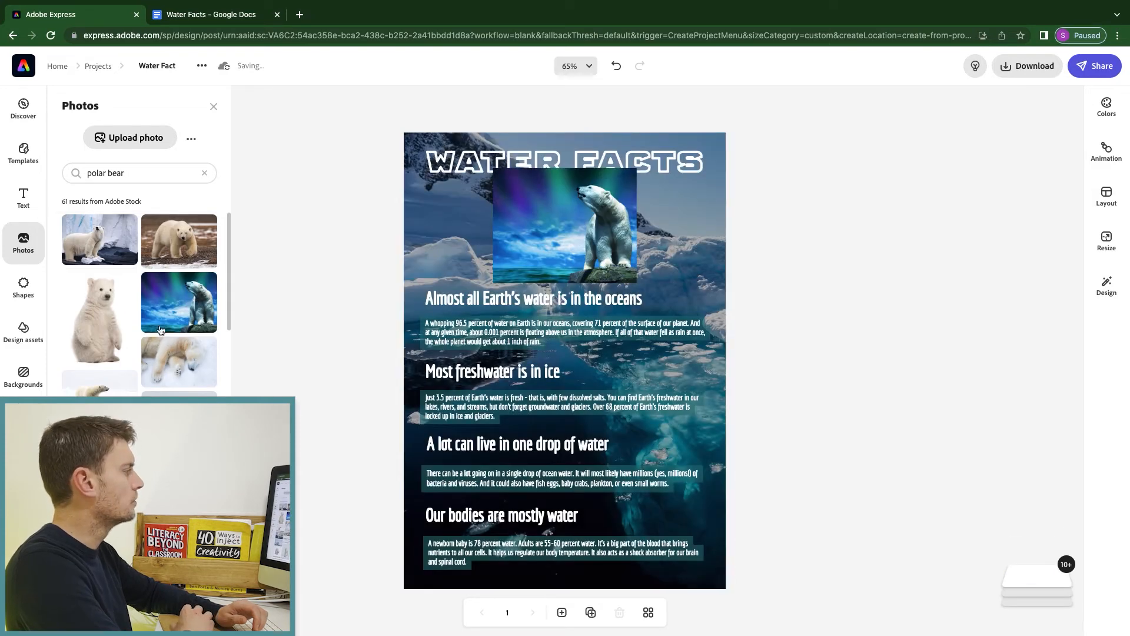
Remove the bear photo's background, shrink it, and place it top right under the title.
{"action": "left_click", "coordinate": [546, 234]}
{"action": "left_click", "coordinate": [1041, 181]}
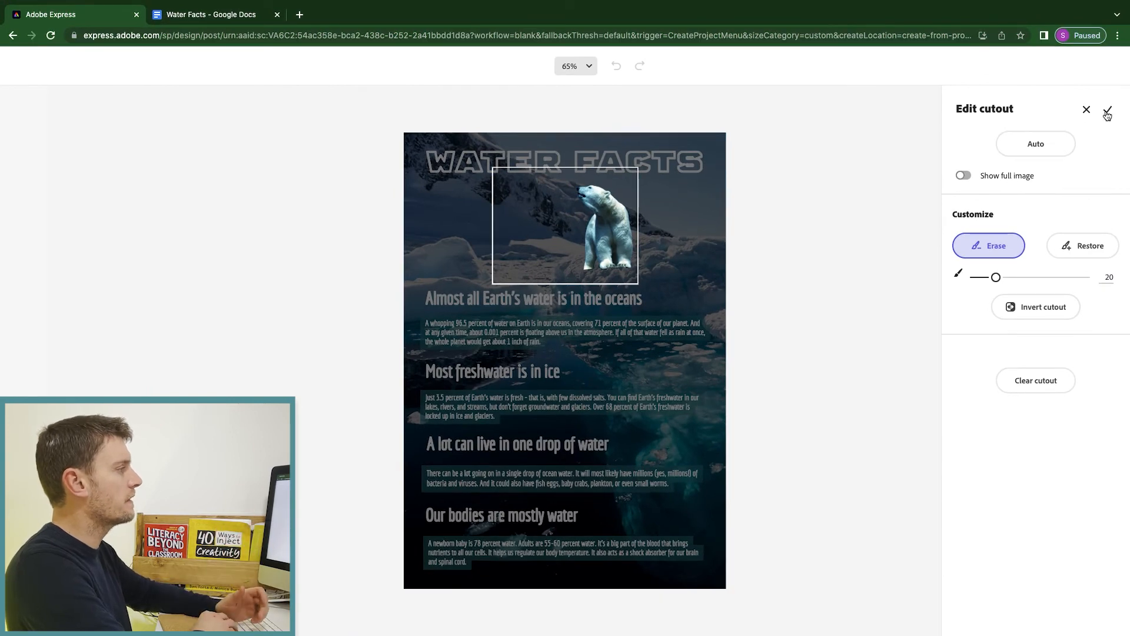
{"action": "left_click", "coordinate": [1110, 110]}
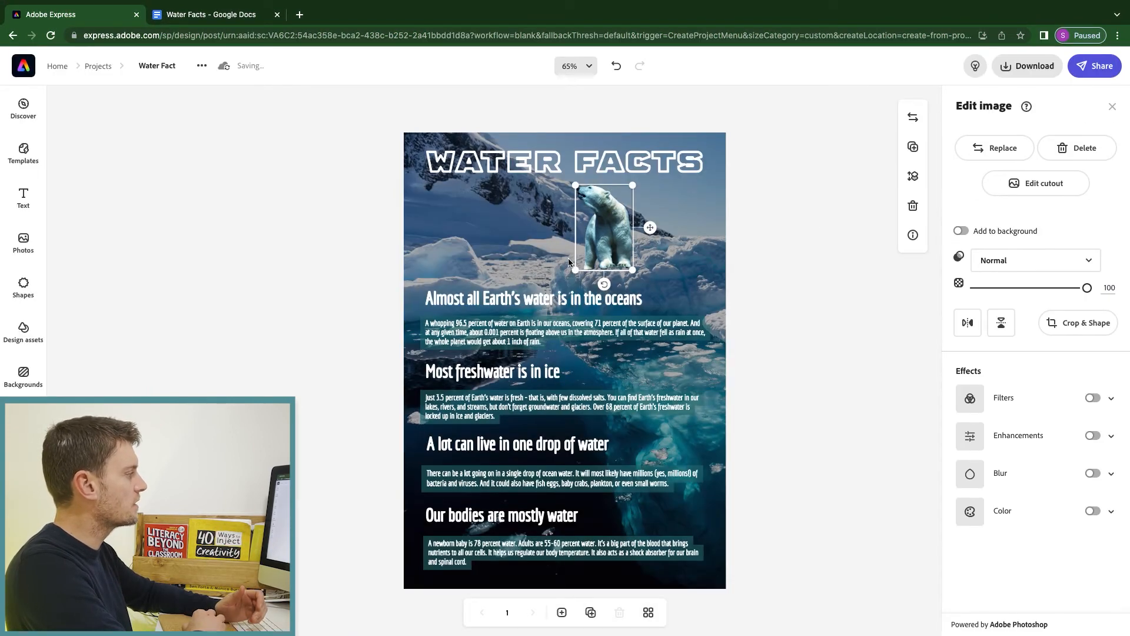
{"action": "left_click_drag", "start_coordinate": [576, 184], "coordinate": [594, 208]}
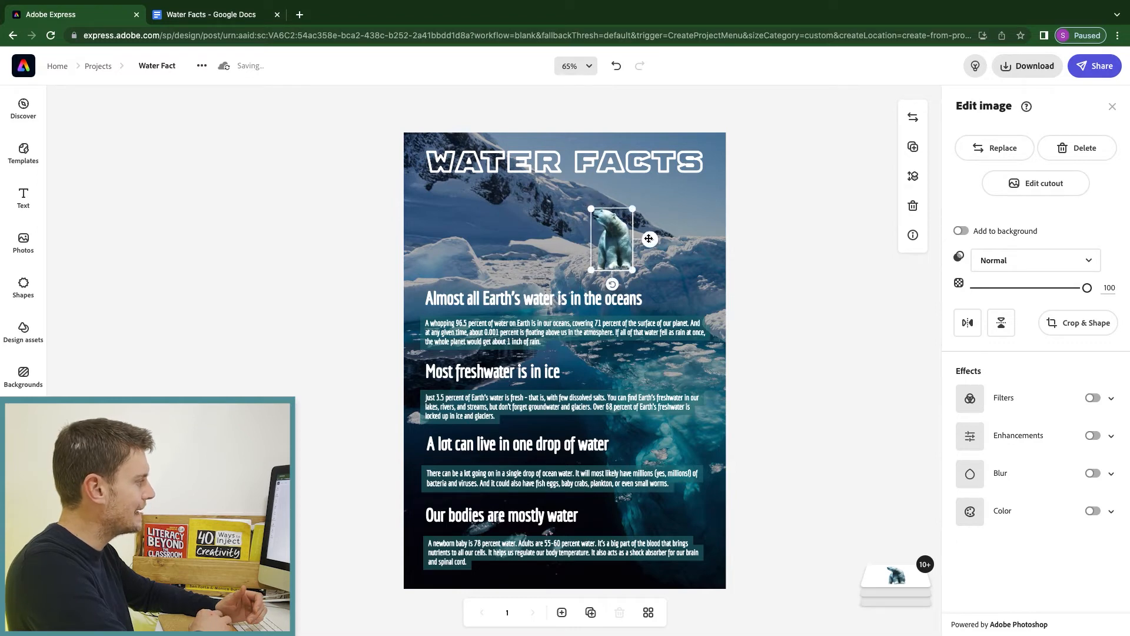
{"action": "left_click_drag", "start_coordinate": [649, 238], "coordinate": [718, 213]}
{"action": "left_click", "coordinate": [745, 211]}
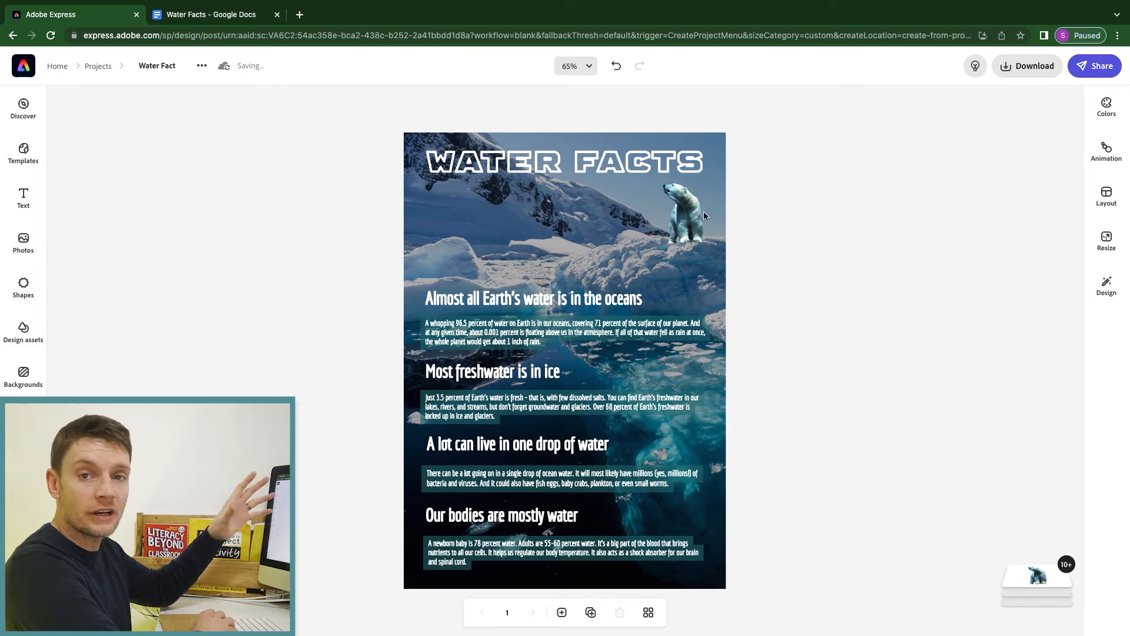
Add the walking polar bear photo, remove its background, and shrink it to a tiny size.
{"action": "left_click", "coordinate": [24, 240]}
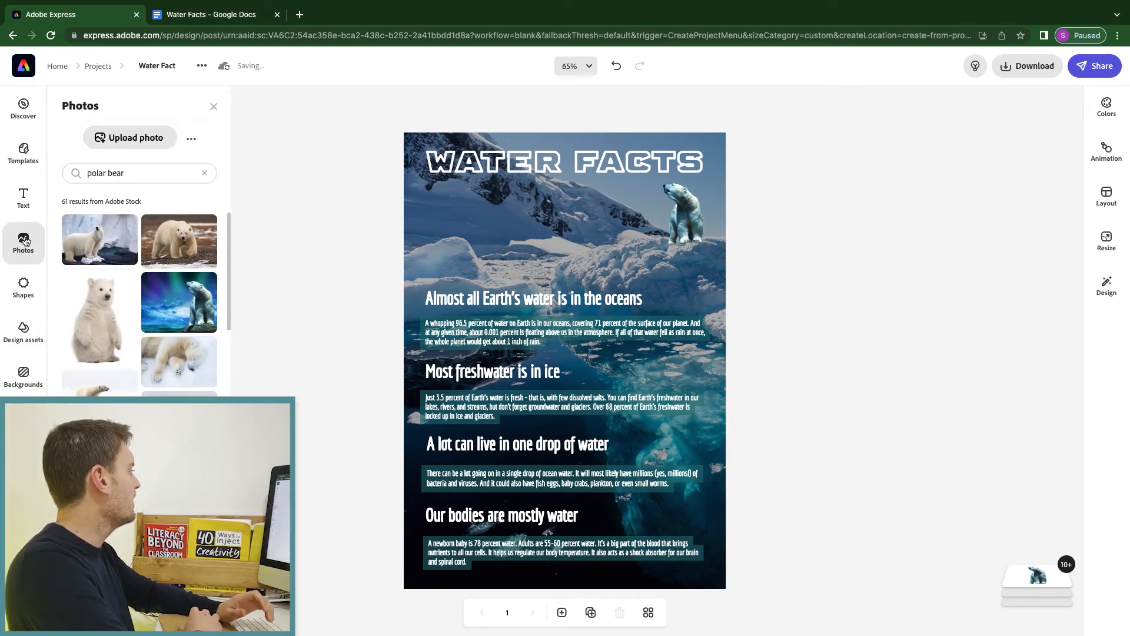
{"action": "left_click", "coordinate": [165, 245]}
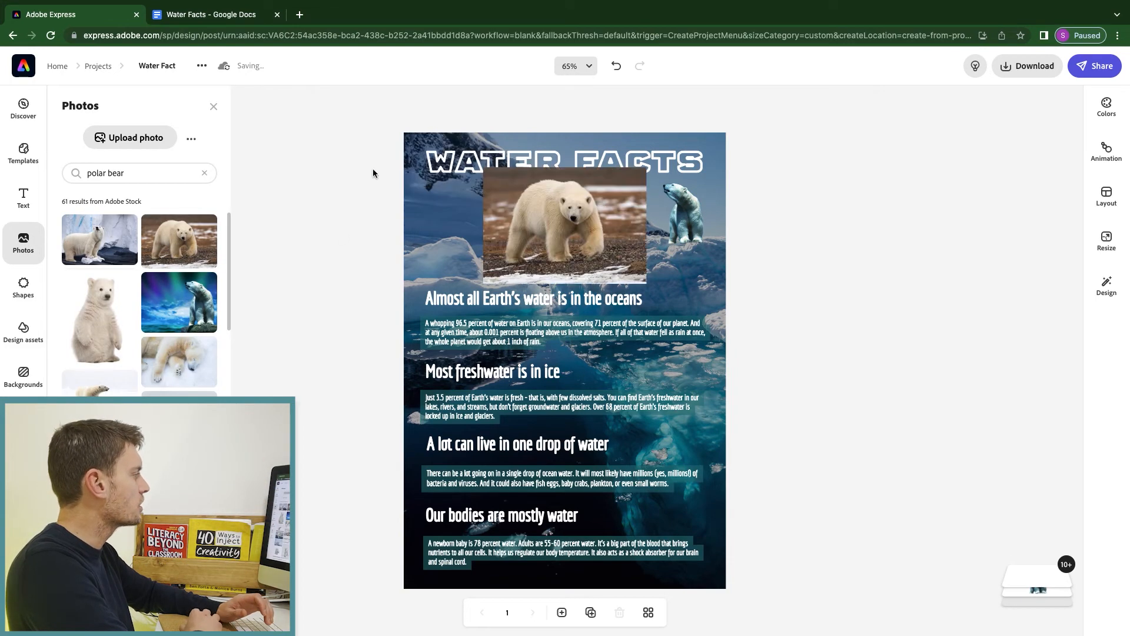
{"action": "left_click", "coordinate": [556, 223]}
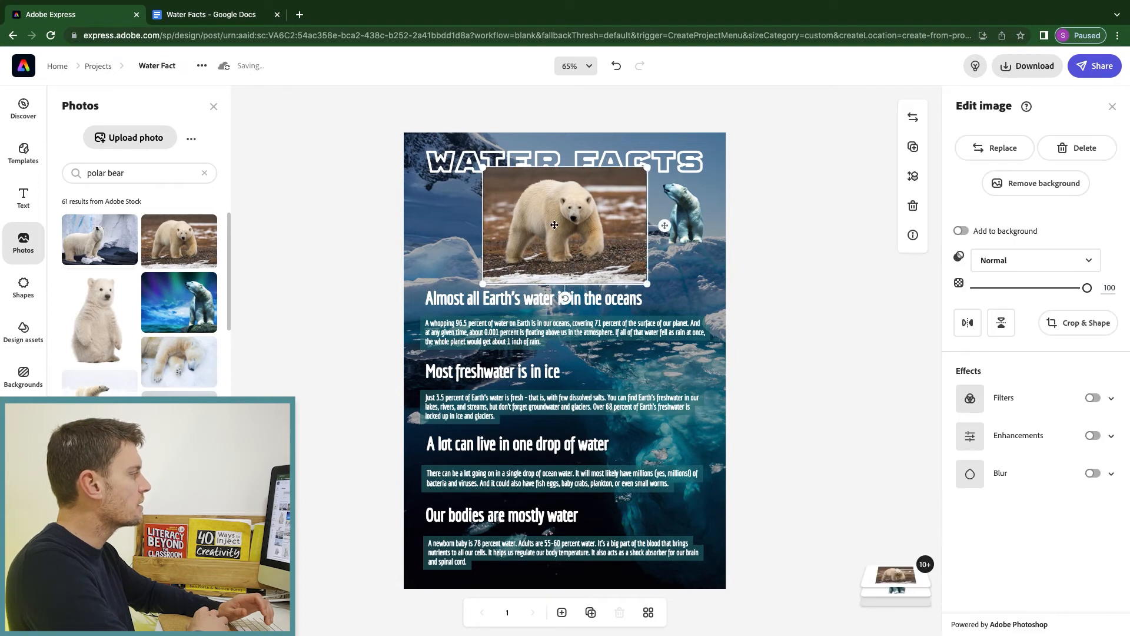
{"action": "left_click", "coordinate": [1012, 186]}
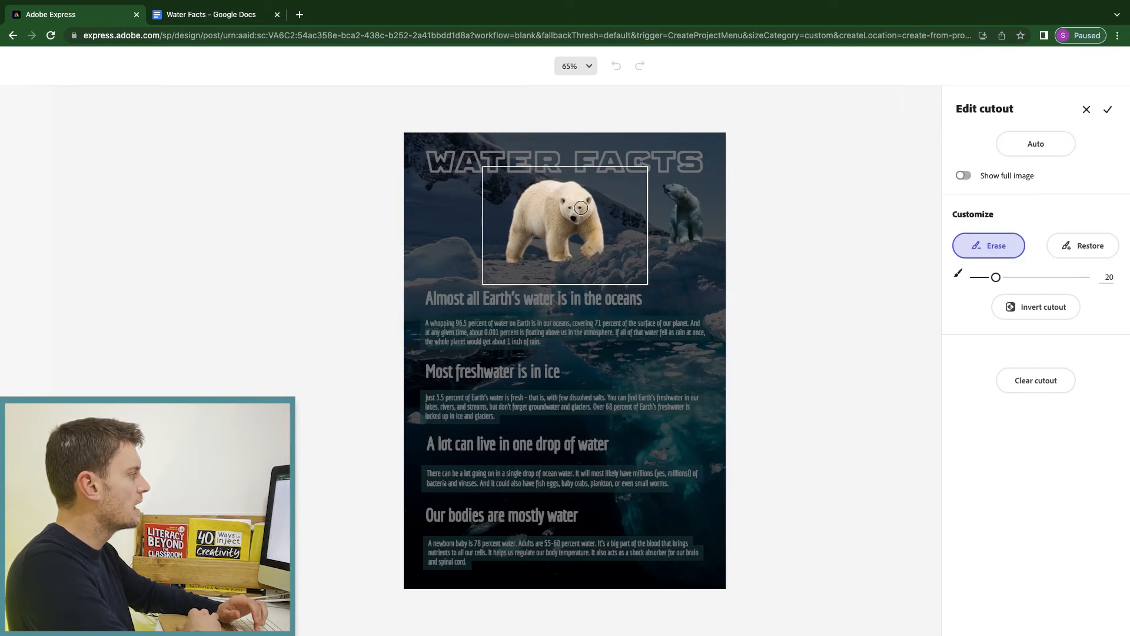
{"action": "left_click", "coordinate": [1108, 110]}
{"action": "left_click_drag", "start_coordinate": [604, 176], "coordinate": [529, 258]}
Apply the Multiply filter to the small cut-out bear.
{"action": "left_click", "coordinate": [1111, 399]}
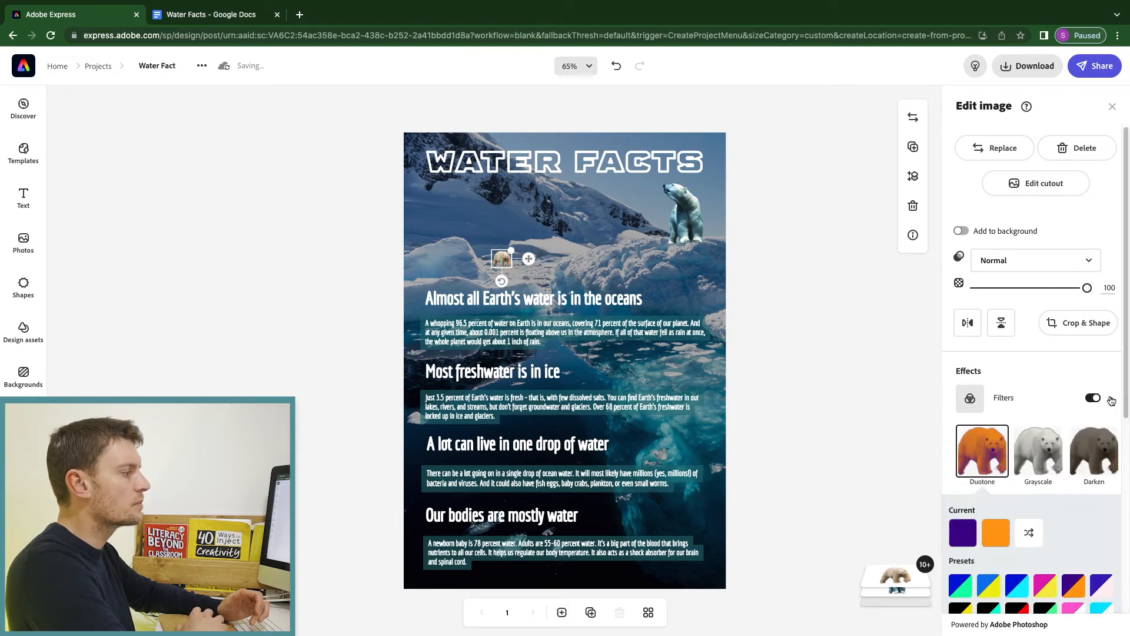
{"action": "scroll", "coordinate": [1079, 474], "scroll_direction": "down", "scroll_amount": 5}
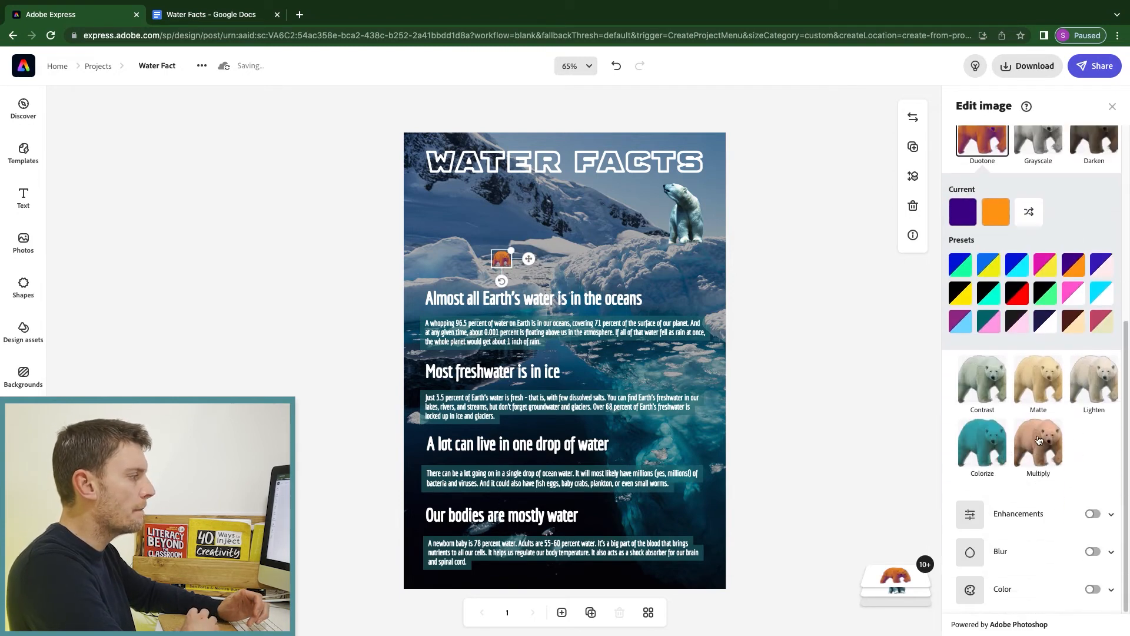
{"action": "left_click", "coordinate": [1036, 442]}
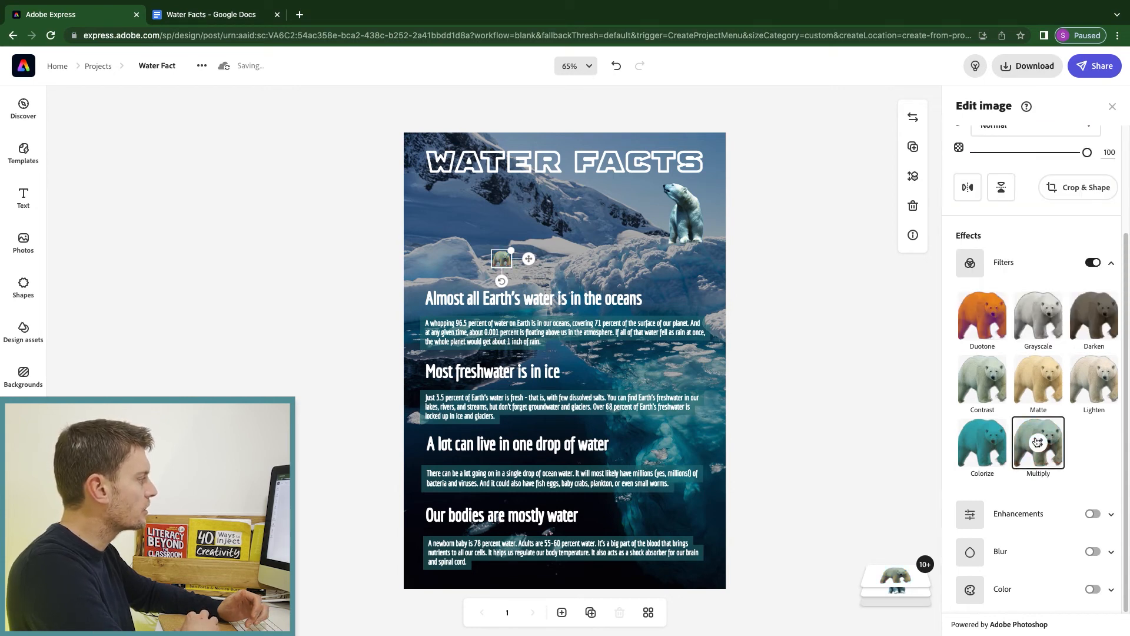
{"action": "left_click", "coordinate": [843, 372]}
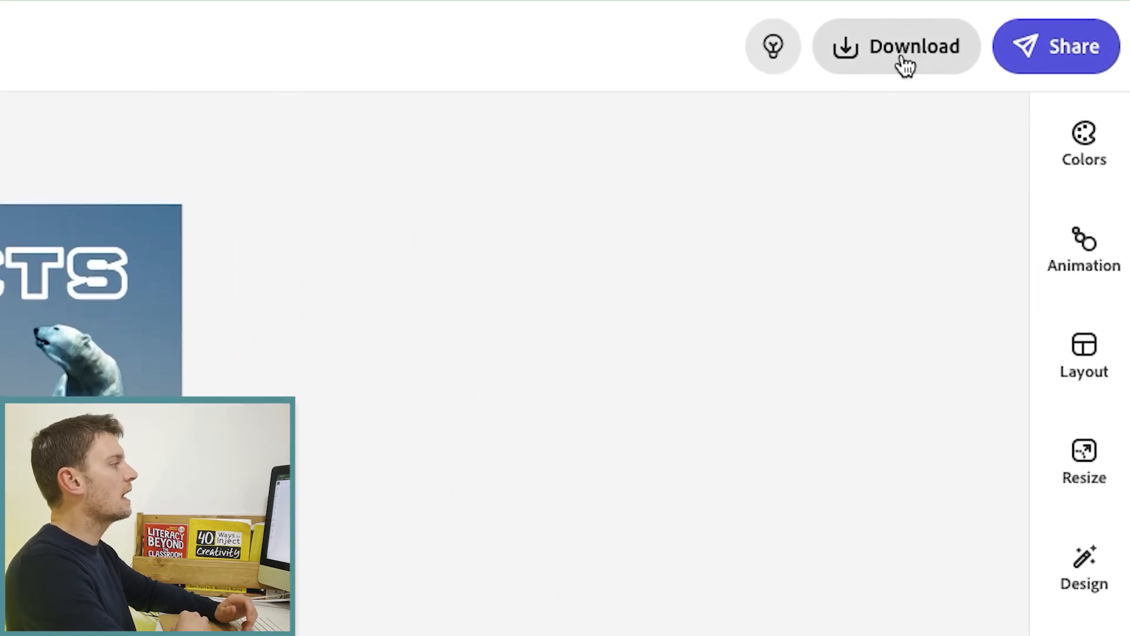
Download the poster as a PDF and generate a shareable link from the Share options.
{"action": "left_click", "coordinate": [903, 59]}
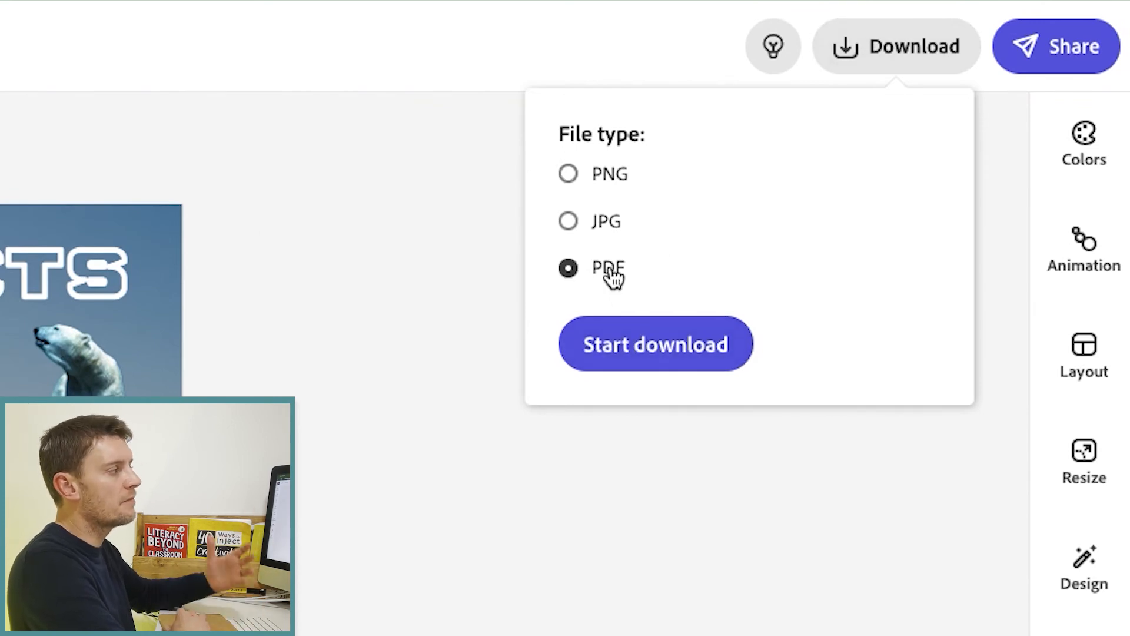
{"action": "left_click", "coordinate": [630, 347]}
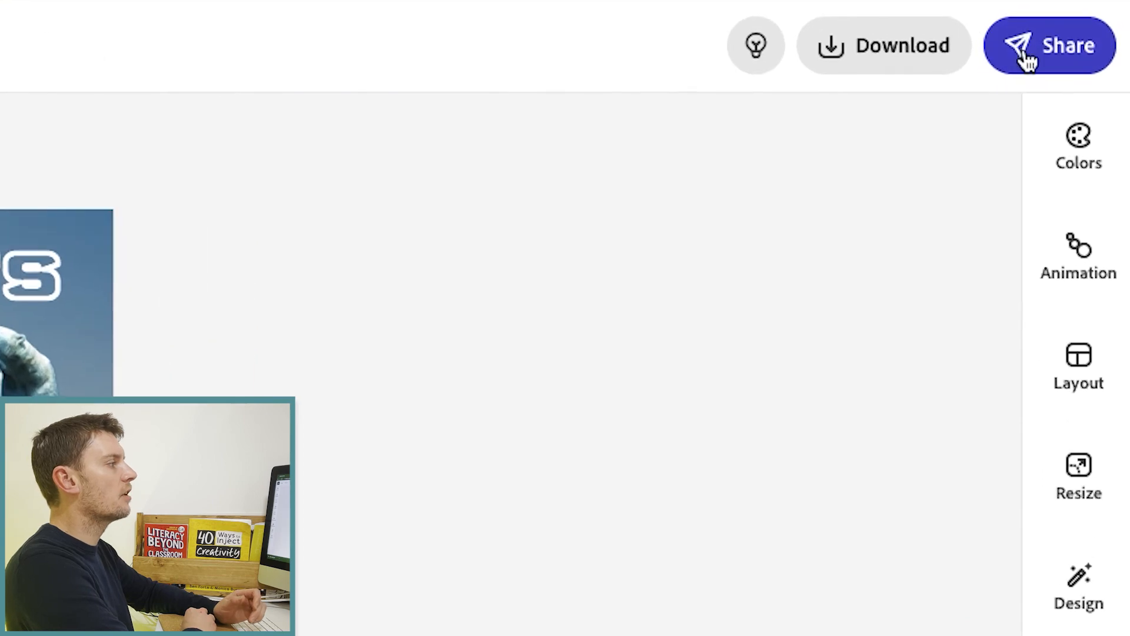
{"action": "left_click", "coordinate": [872, 126]}
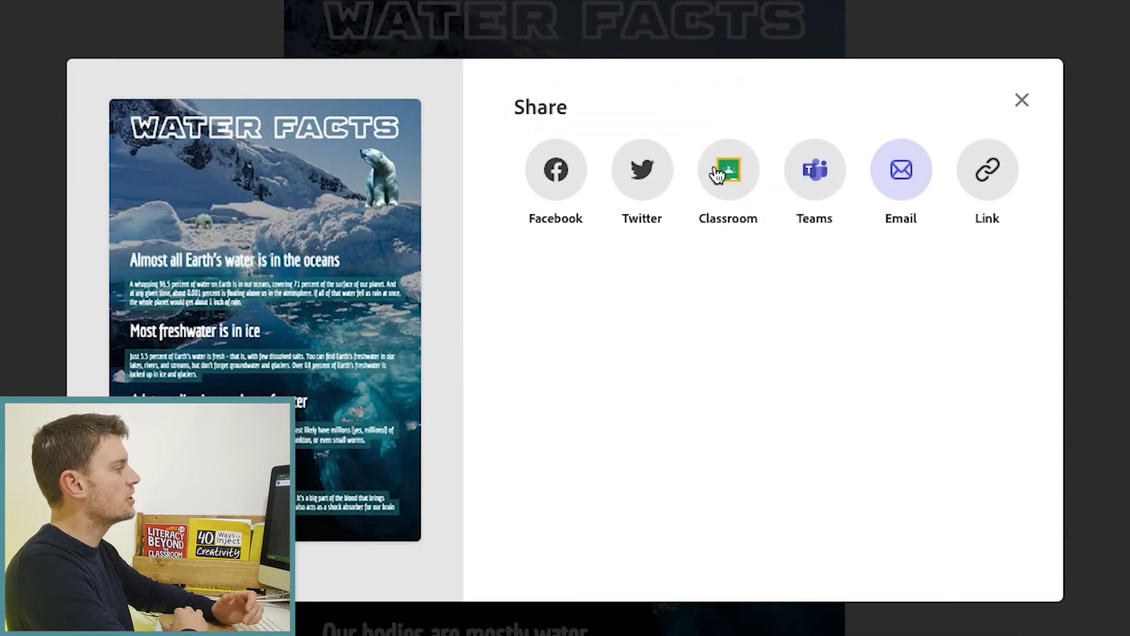
{"action": "left_click", "coordinate": [992, 186]}
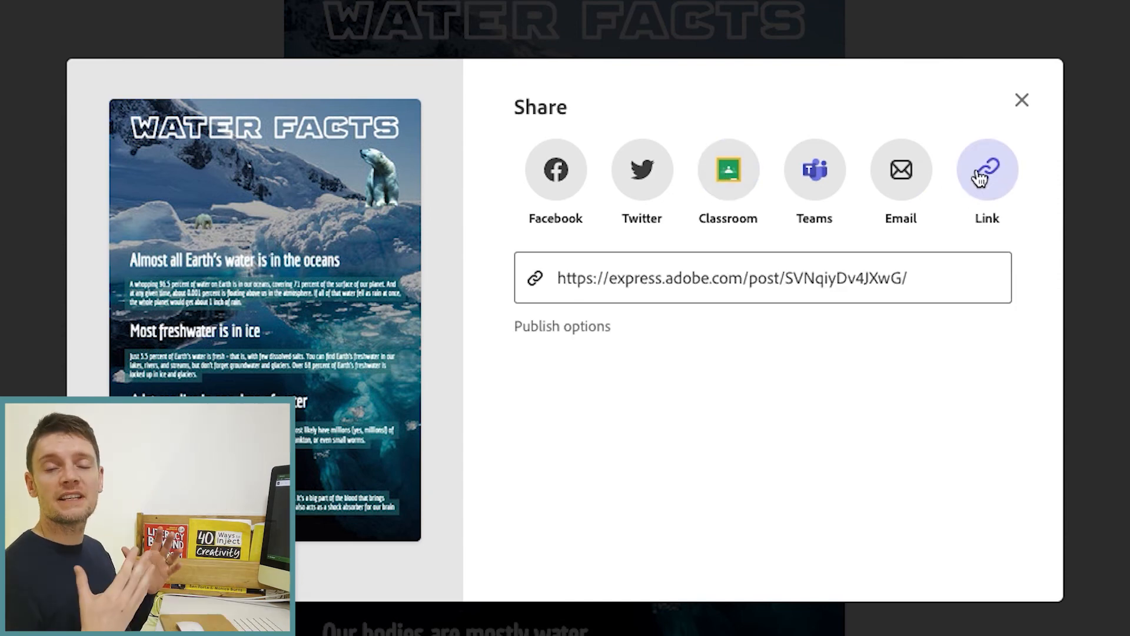